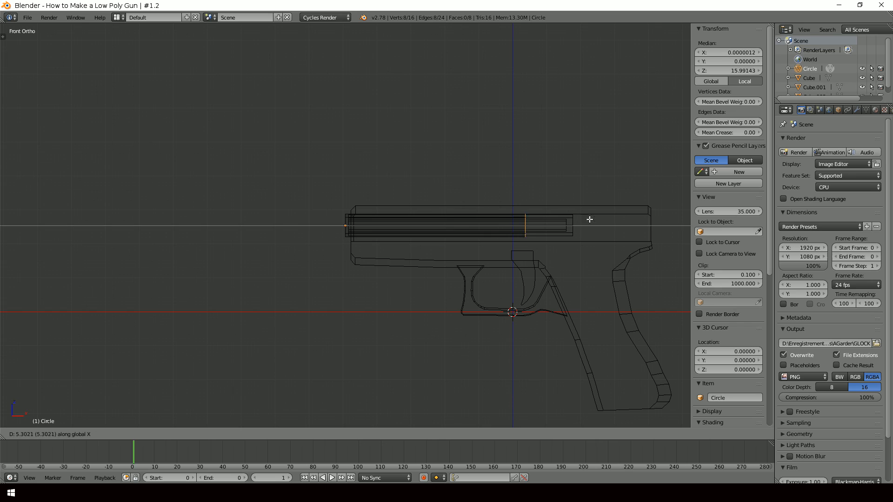
Step: Position the cylinder's inner end loop along the X axis inside the slide and fill it with a face
left_click(630, 217)
key("KP_Decimal")
key("g")
key("x")
left_click(382, 229)
key("f")
Step: In solid shading, select the cylinder's open front edge loop at the muzzle, fill it, and leave mesh editing
scroll(411, 261, "down", 6)
middle_click_drag(408, 258, 326, 265)
key("z")
middle_click_drag(185, 258, 481, 270)
middle_click_drag(481, 271, 272, 250, "shift")
right_click(655, 347, "alt")
right_click(661, 346, "alt")
middle_click_drag(660, 349, 333, 280, "shift")
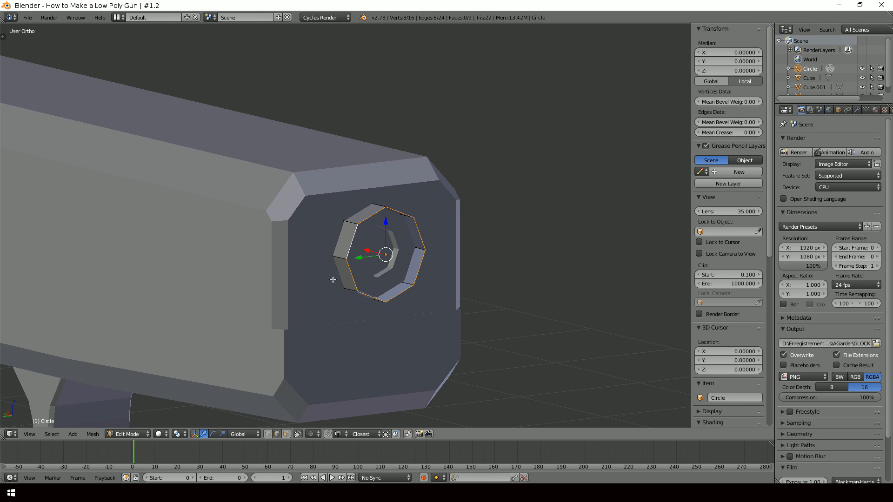
key("Tab")
Step: Rename the cylinder object as Hole and enlarge the object list so every object is visible
double_click(810, 68)
type("Hole")
key("Return")
left_click_drag(847, 103, 844, 203)
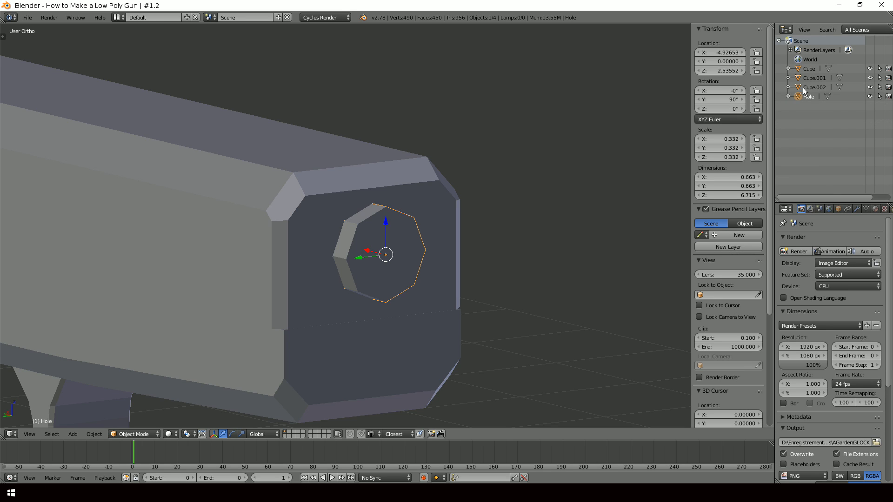
Step: Select the slide object Cube.001 and add a Boolean modifier to it
scroll(421, 251, "down", 3)
middle_click_drag(332, 246, 346, 249)
right_click(349, 304)
scroll(349, 304, "down", 3)
middle_click_drag(349, 304, 367, 277, "shift")
right_click(367, 210)
left_click_drag(229, 183, 193, 176)
key("ctrl+z")
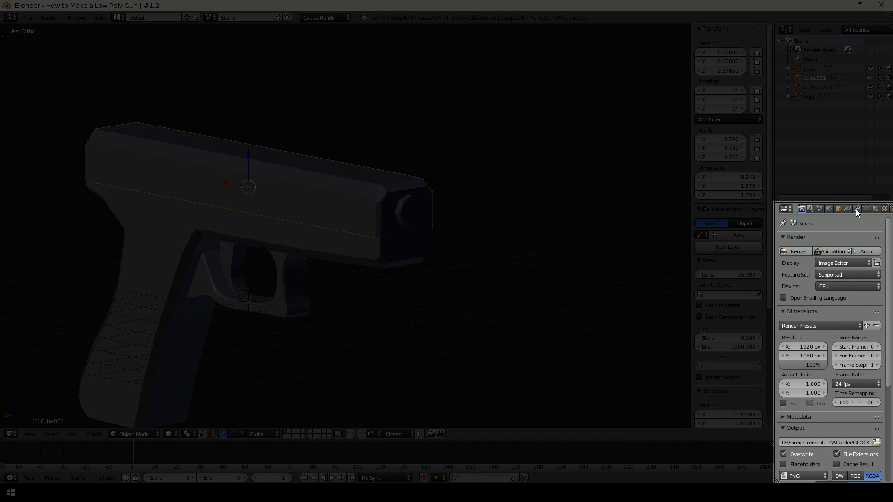
left_click(857, 209)
left_click(808, 240)
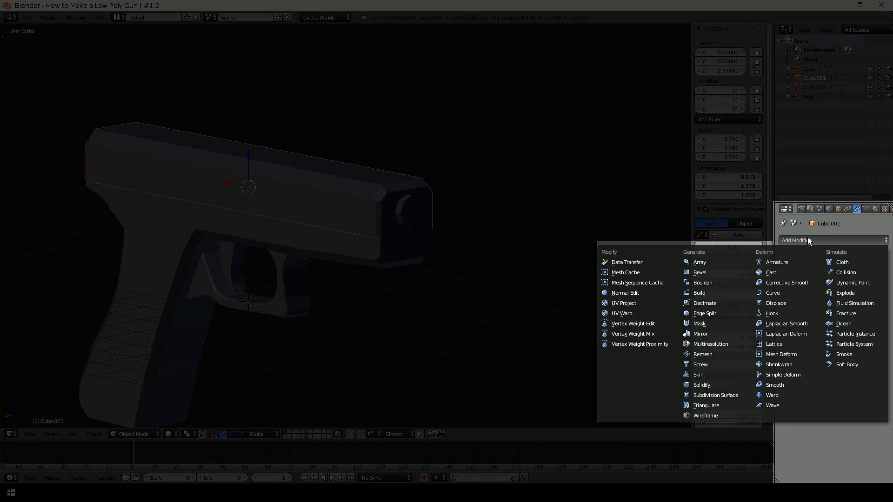
left_click(700, 284)
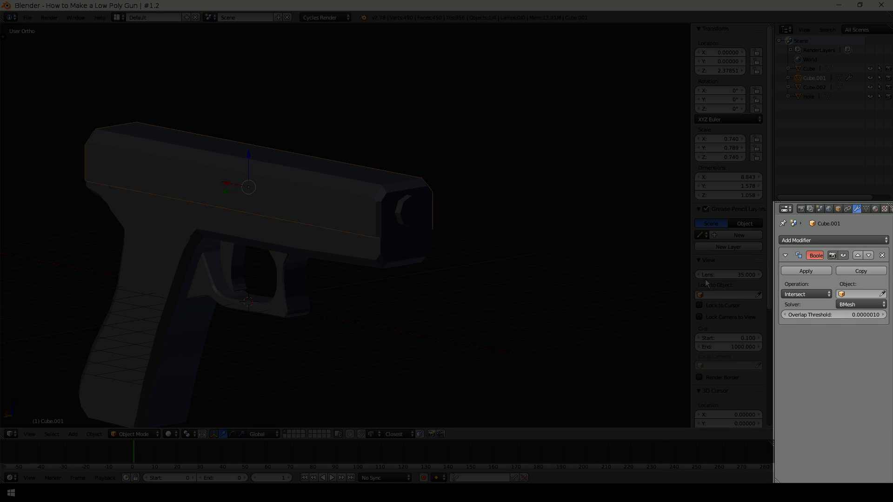
Step: Set the Boolean modifier's object to Hole and its operation to Difference
left_click(856, 294)
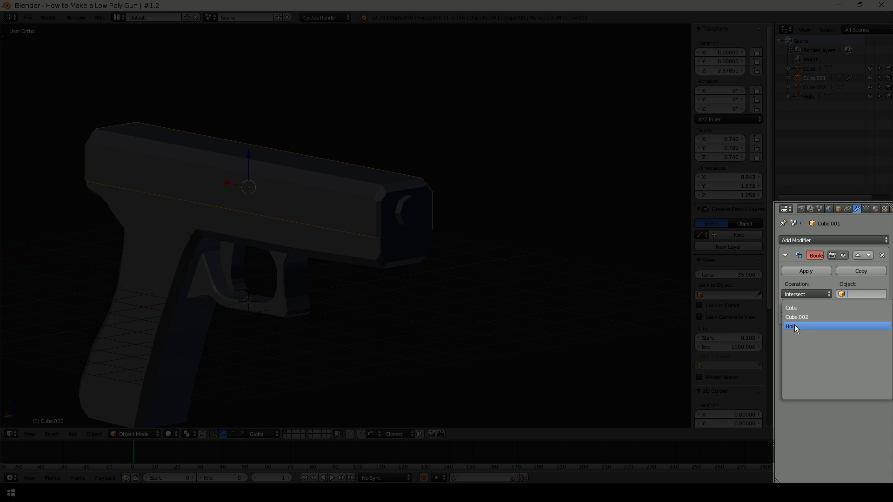
left_click(795, 327)
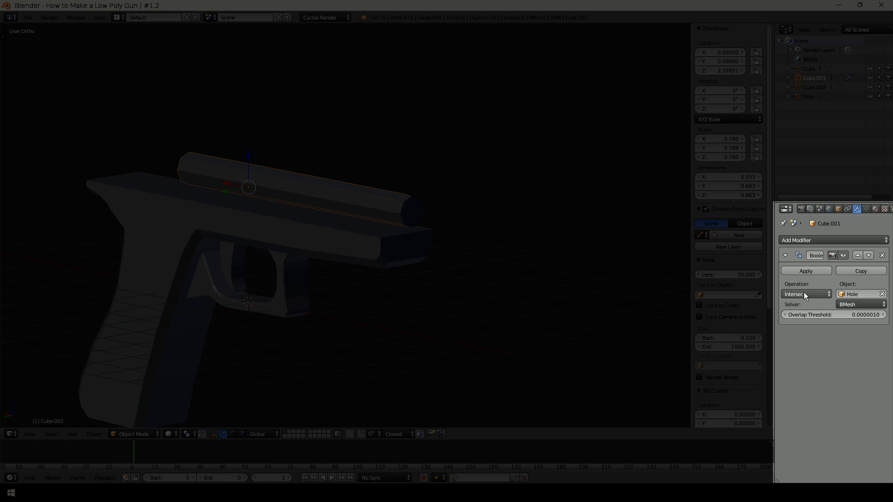
left_click(804, 294)
left_click(801, 264)
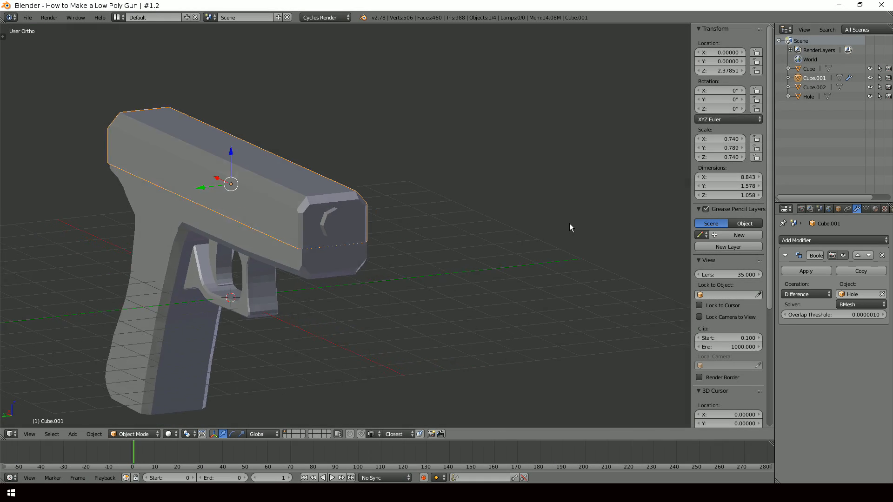
Step: Hide the Hole cutter and the frame object Cube to check the bored muzzle, and apply the slide's Boolean modifier
middle_click_drag(571, 225, 605, 195)
left_click(870, 97)
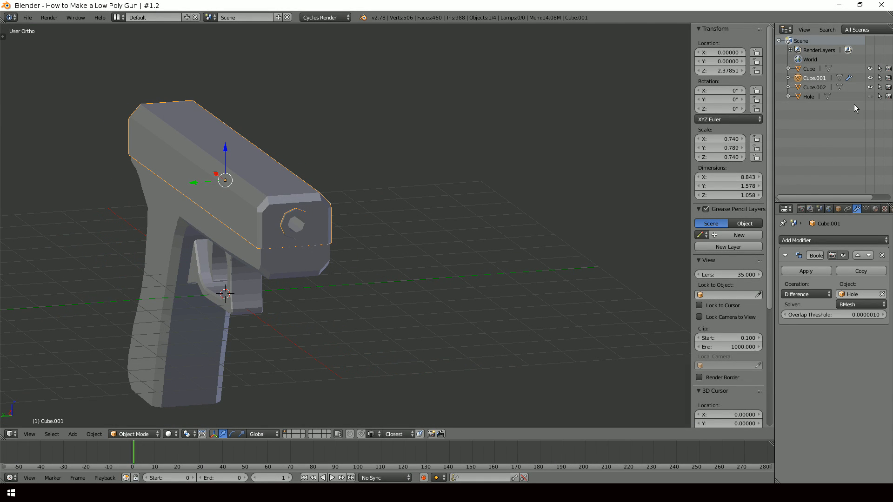
middle_click_drag(465, 183, 460, 175)
left_click(870, 86)
left_click(871, 86)
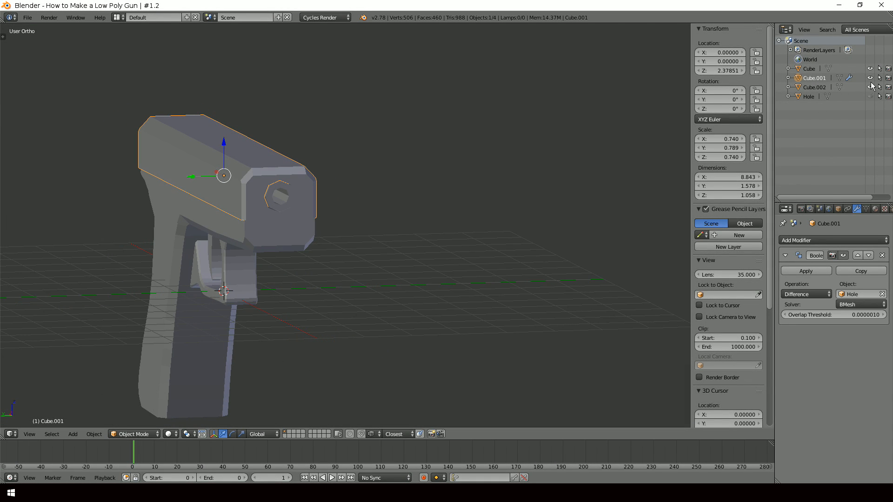
left_click(871, 68)
middle_click_drag(279, 195, 260, 172)
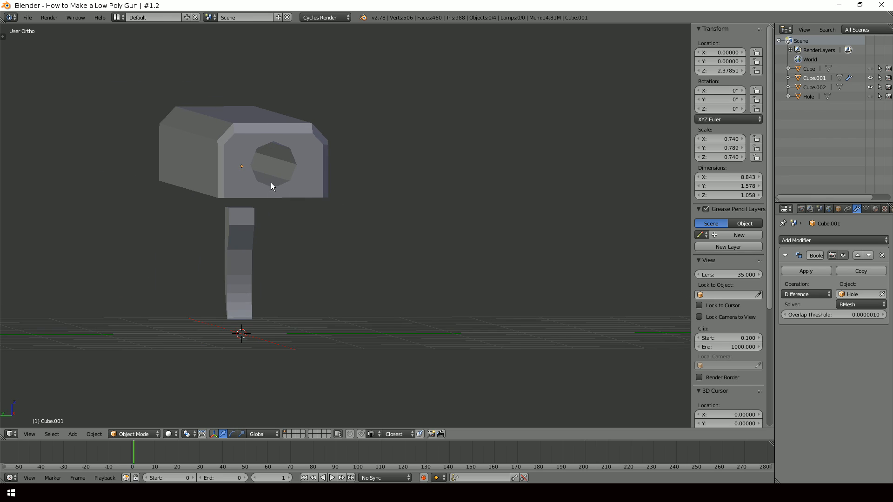
left_click(801, 269)
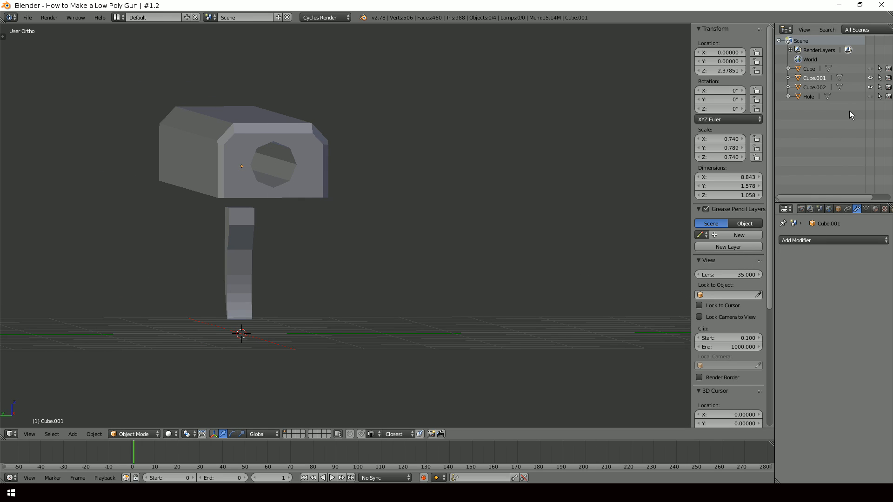
Step: Unhide the frame and the Hole cutter, and delete the Hole object
left_click(870, 69)
left_click(871, 96)
right_click(288, 179)
middle_click_drag(334, 200, 432, 244)
key("x")
left_click(562, 248)
Step: Join all pistol parts into one object with the frame as the active part, and name it Glock 18
right_click(245, 198)
middle_click_drag(245, 201, 427, 227)
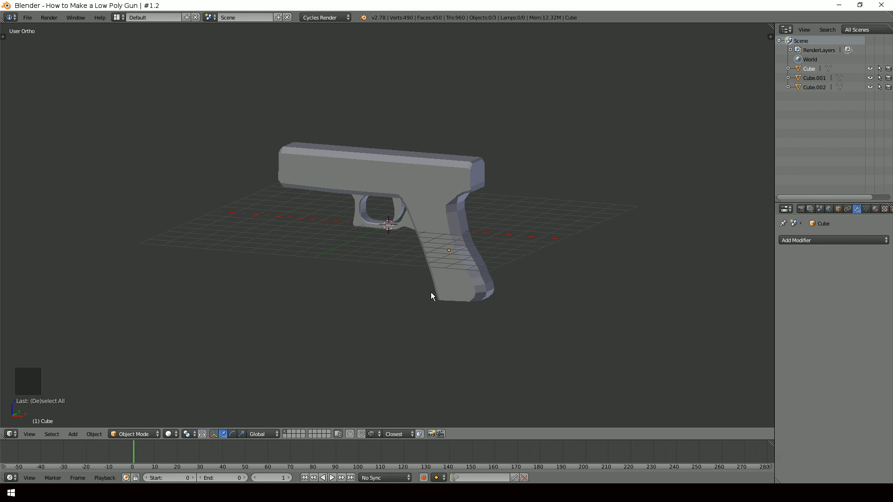
middle_click_drag(400, 344, 420, 341)
right_click(480, 255)
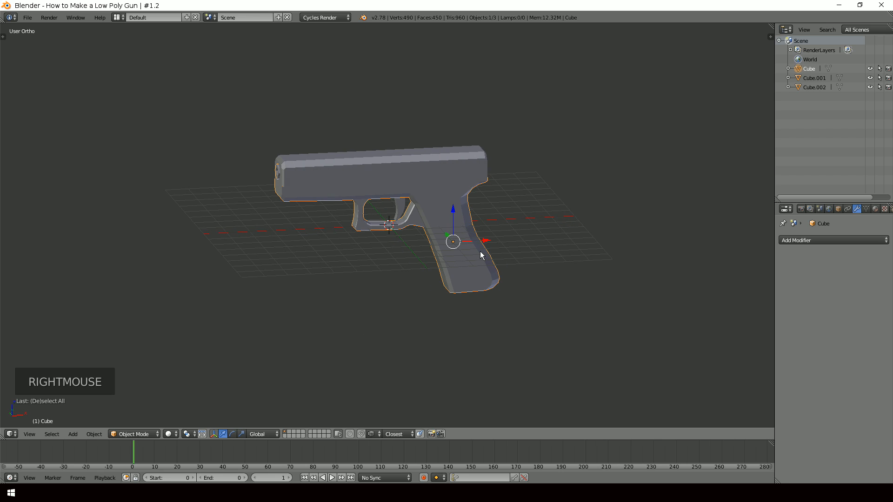
key("a")
key("a")
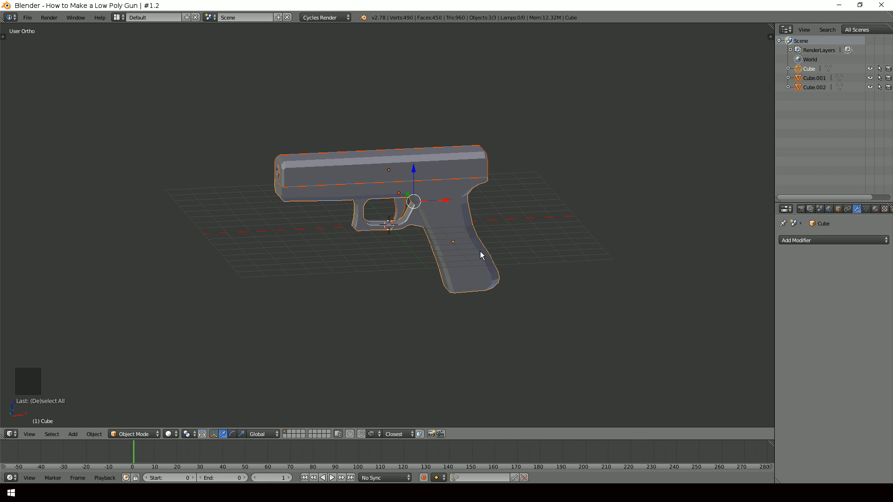
key("ctrl+j")
right_click(481, 255)
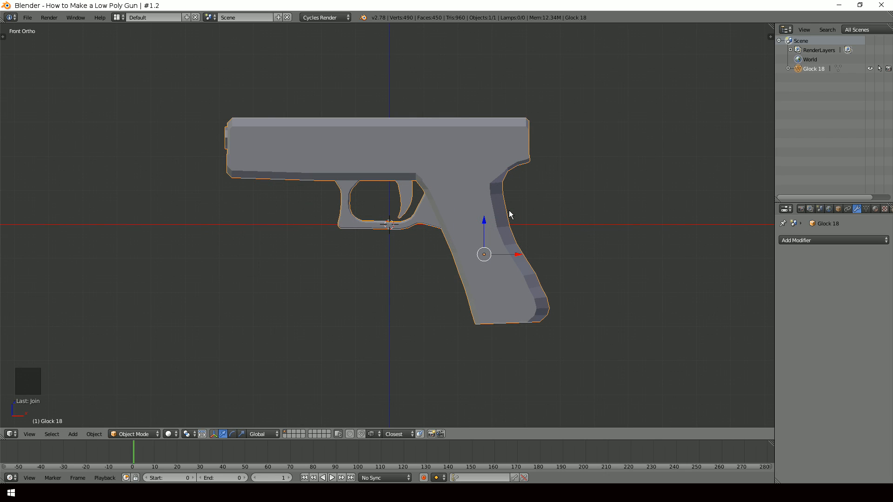
Step: Reset the 3D cursor to the origin and add a single-bone armature there, viewed from the front
key("shift+c")
key("shift+a")
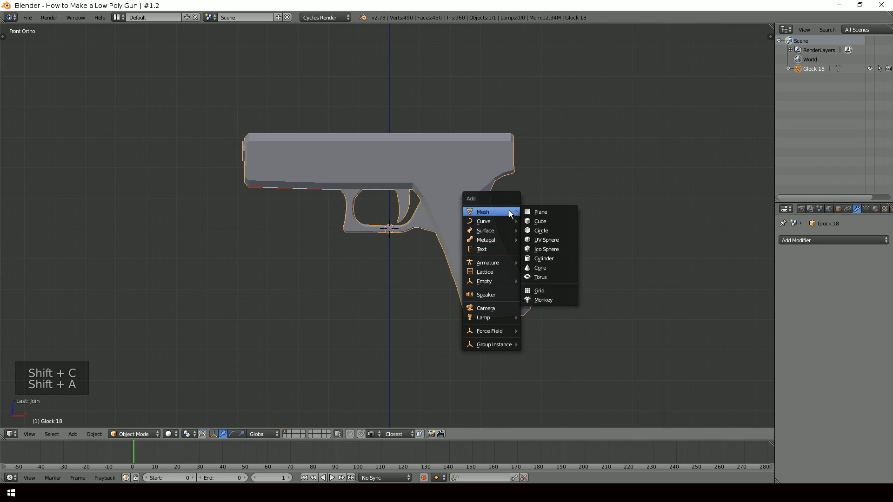
mouse_move(484, 264)
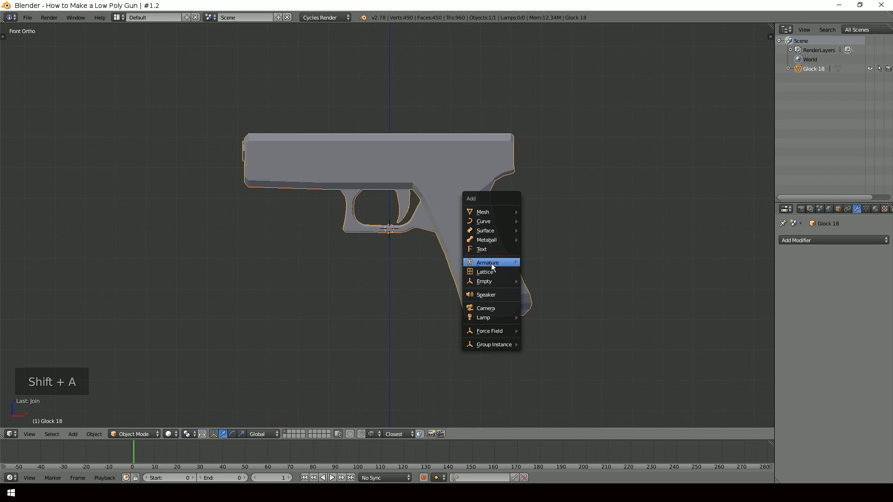
left_click(549, 260)
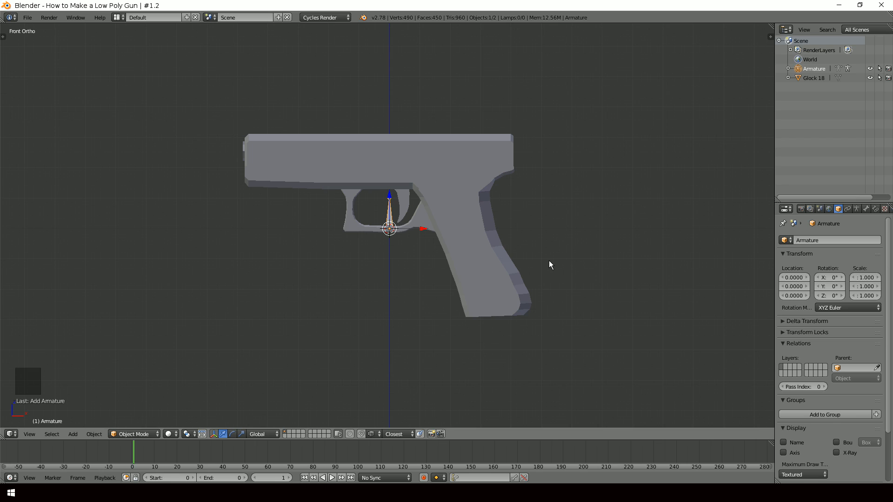
middle_click_drag(548, 260, 321, 258)
key("KP_1")
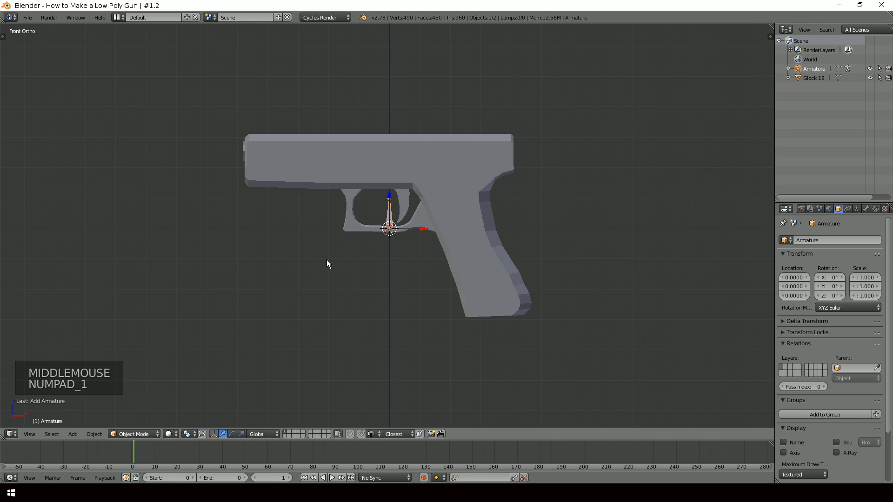
Step: Switch to wireframe shading and move the armature into the lower grip, to about X 3.43 and Z -2.40
key("g")
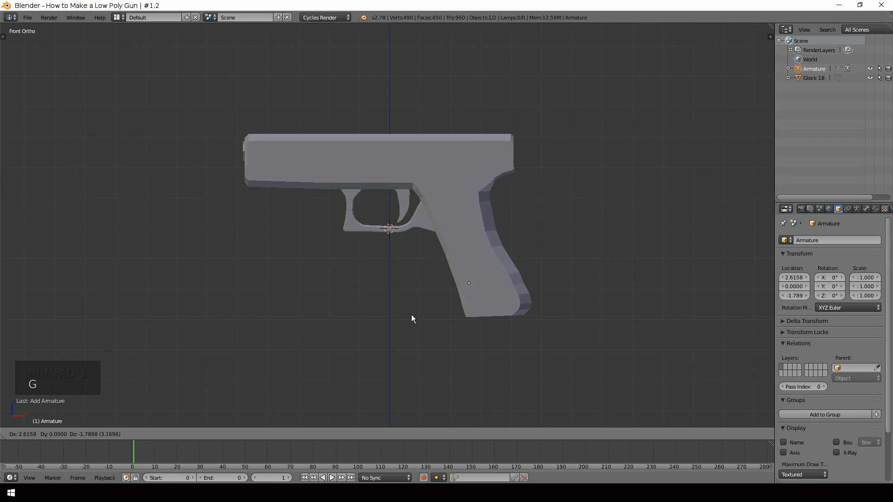
left_click(439, 327)
key("z")
key("g")
left_click(517, 314)
Step: In armature Edit Mode, reposition the bone's ends so it runs from the grip's base to its upper part
key("Tab")
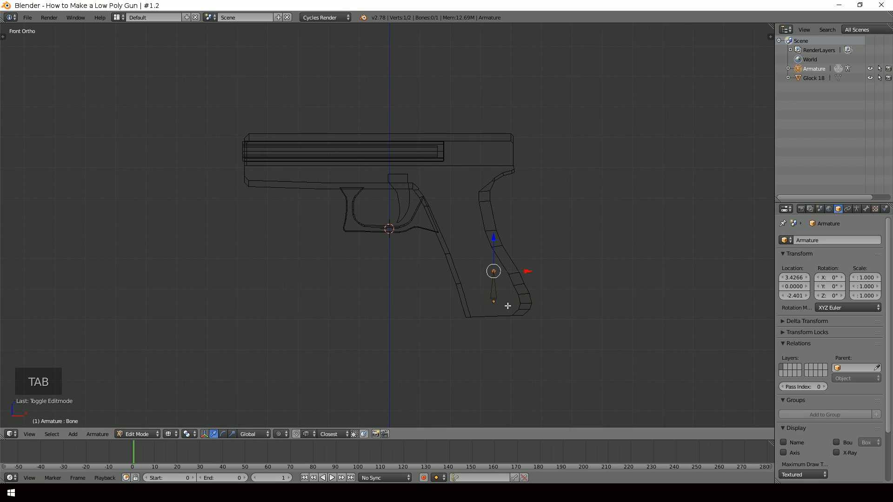
scroll(511, 307, "up", 3)
key("KP_Decimal")
scroll(390, 230, "up", 3)
right_click(389, 229)
right_click(389, 319)
right_click_drag(389, 227, 385, 269)
right_click(393, 225)
right_click(408, 320)
right_click(389, 320)
right_click_drag(389, 227, 281, 84)
scroll(289, 93, "down", 2)
scroll(404, 313, "down", 3)
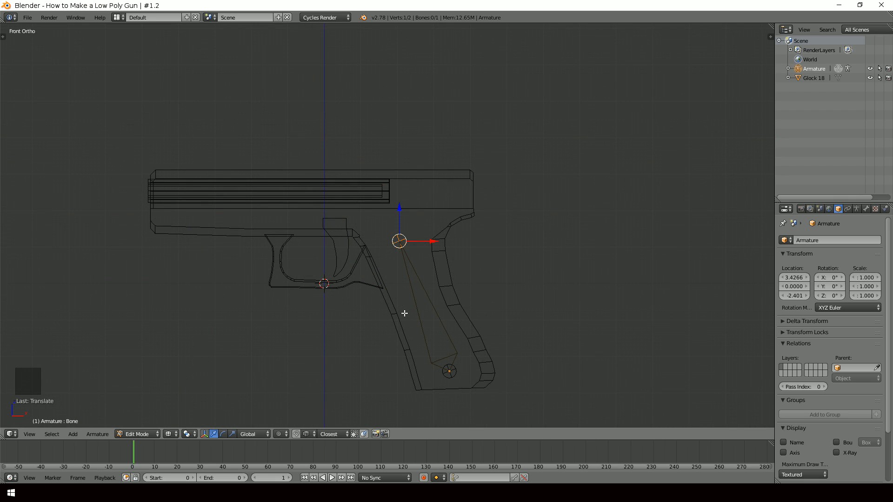
right_click(417, 289)
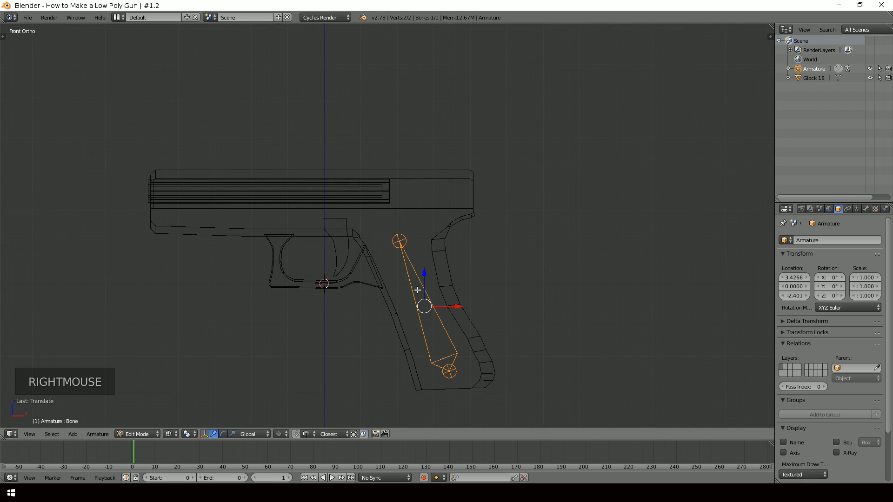
Step: Add a second bone to the armature and place it along the trigger, from its pivot down to its tip
key("shift+a")
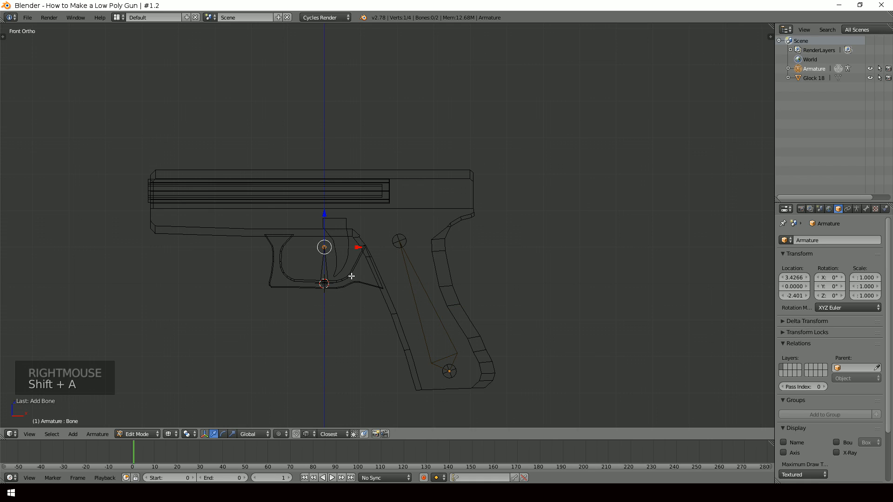
right_click_drag(325, 267, 340, 206)
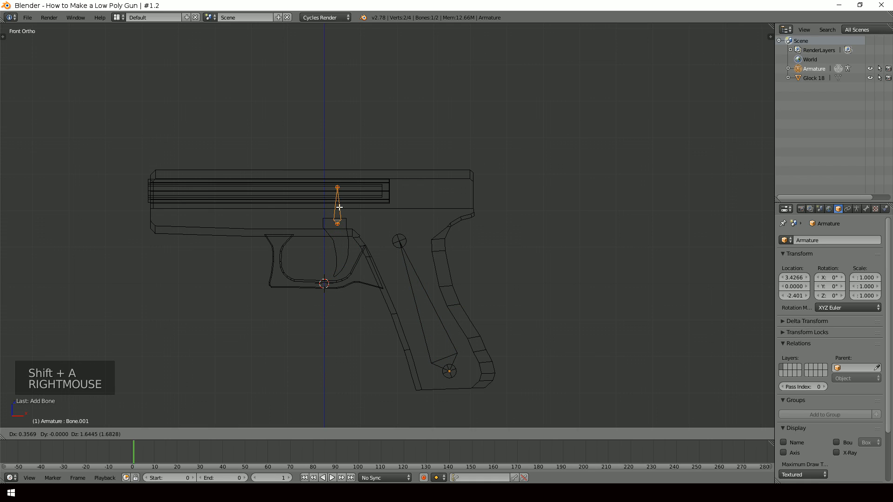
right_click(340, 206)
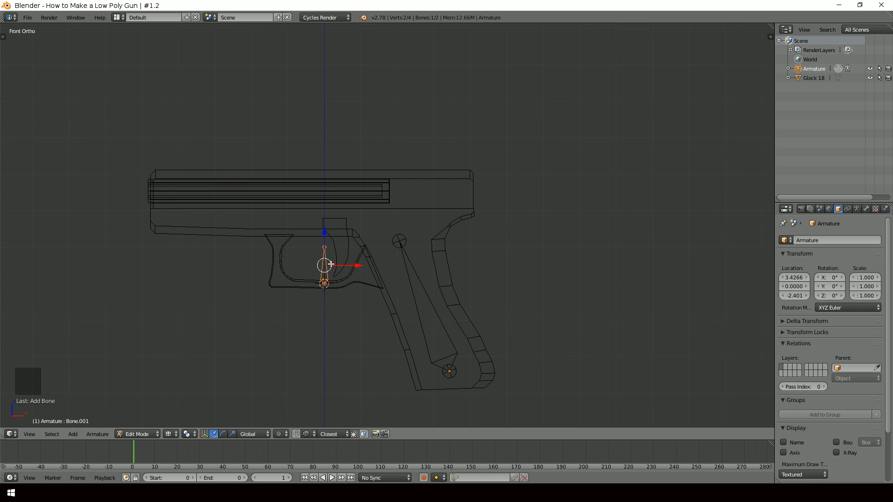
key("f")
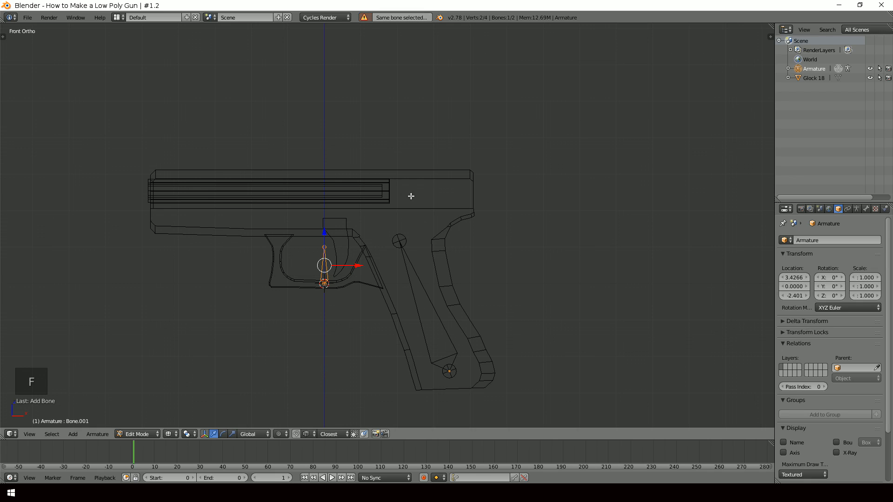
key("g")
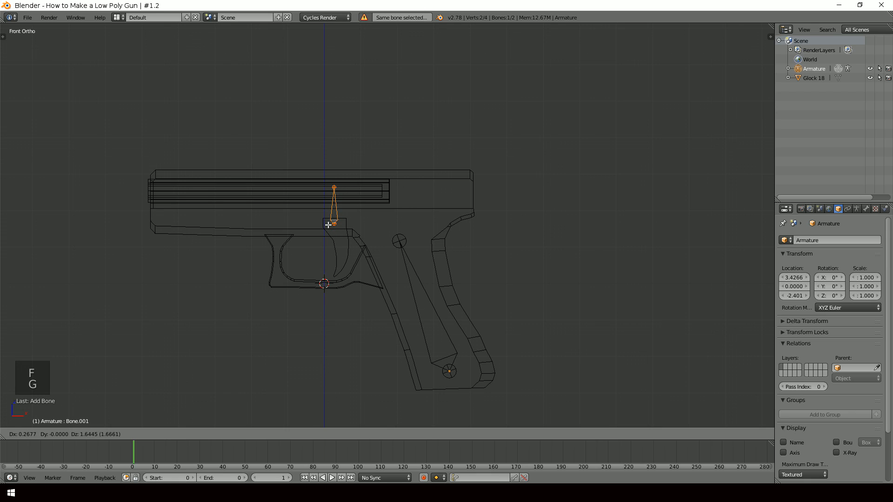
right_click(328, 225)
Step: Add a third bone, move it to the slide's rear, and rotate it horizontally to point toward the muzzle
key("shift+a")
right_click_drag(326, 267, 419, 158)
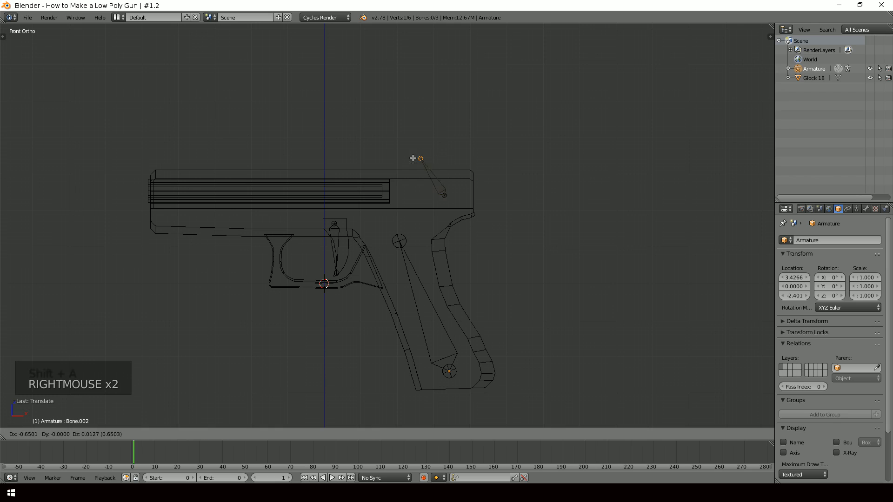
right_click(307, 193)
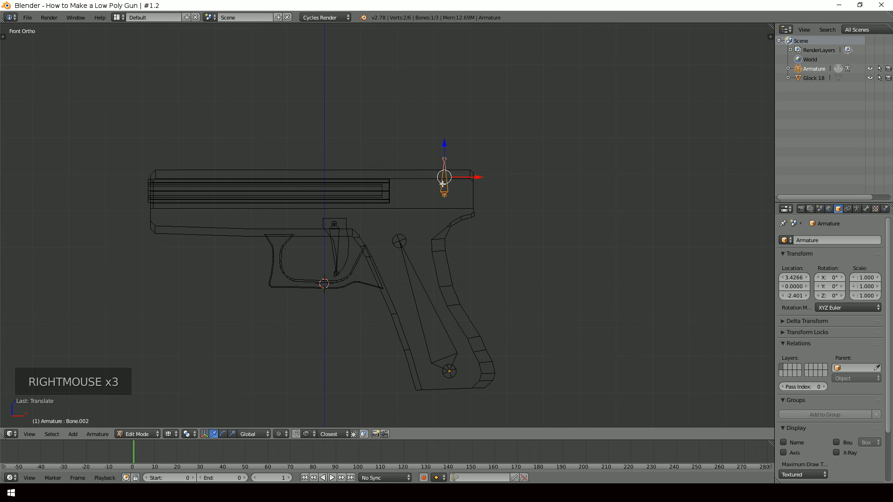
key("r")
key("r")
key("r")
key("r")
left_click(445, 179)
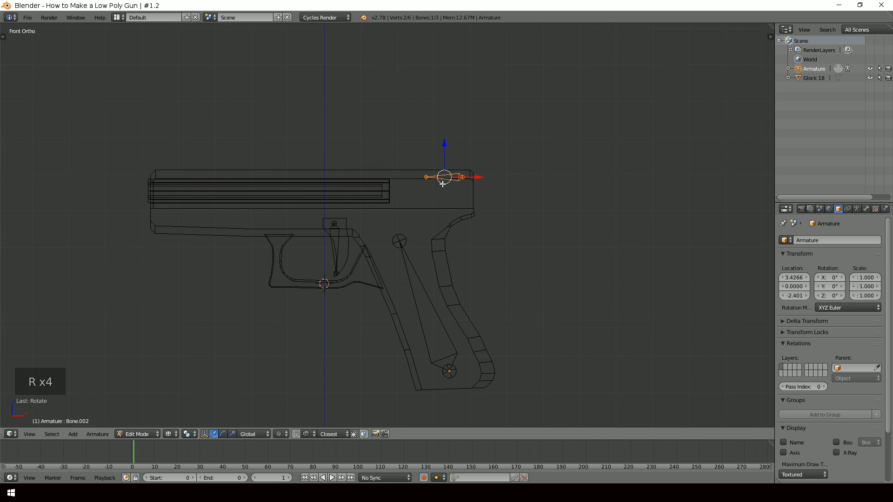
Step: Centre the third bone in the rear of the slide and extend its tip along the X axis toward the muzzle
right_click_drag(445, 177, 431, 193)
right_click_drag(407, 195, 166, 198)
key("x")
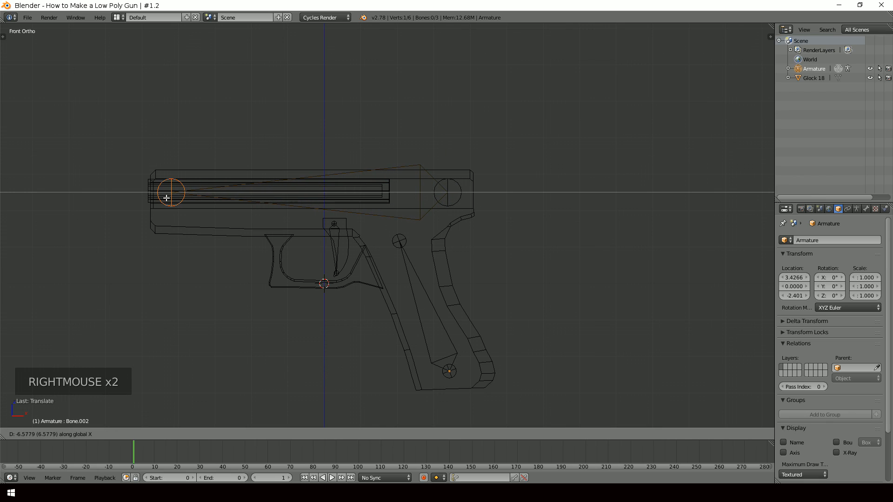
scroll(474, 286, "up", 1)
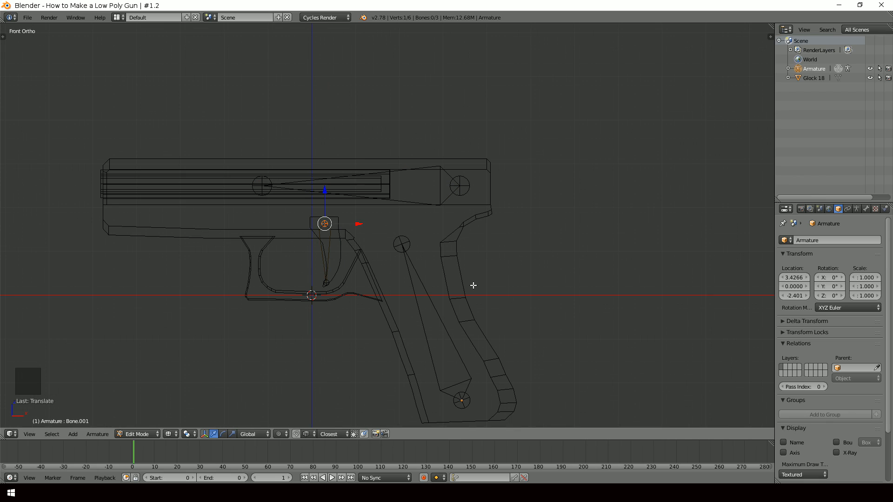
Step: Rename the grip's bone as Glock18
right_click(429, 307)
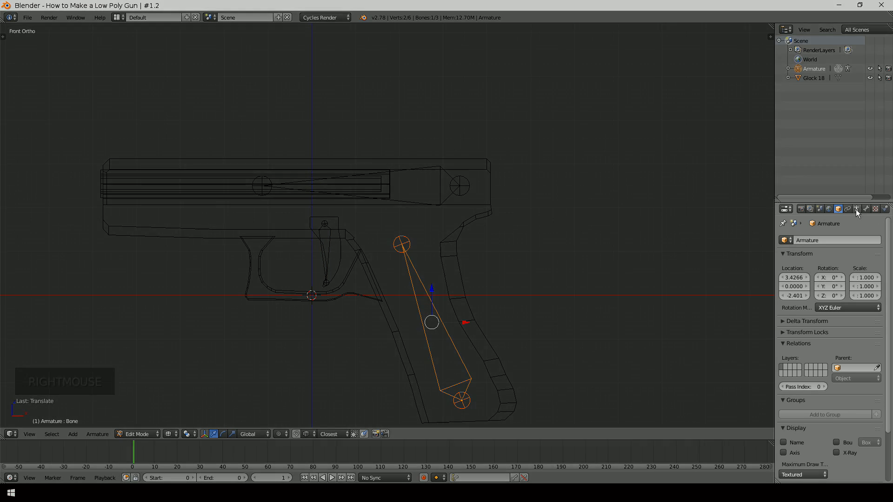
left_click(866, 208)
type("Glock18")
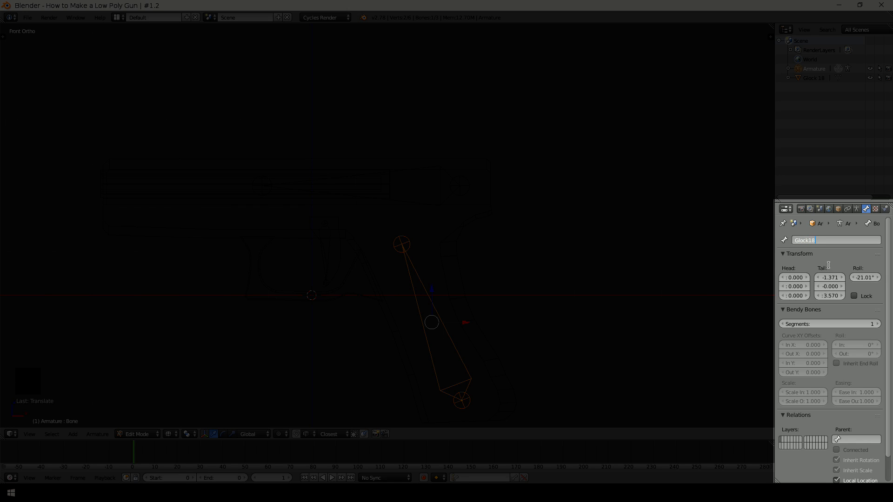
key("Return")
Step: Rename the trigger's bone as Trigger and set Glock18 as its parent bone
right_click(328, 234)
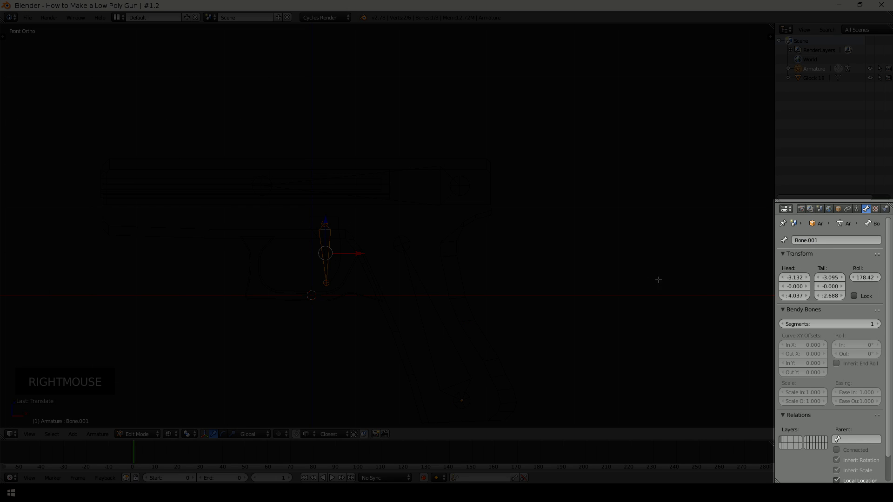
left_click(823, 239)
type("Trigg")
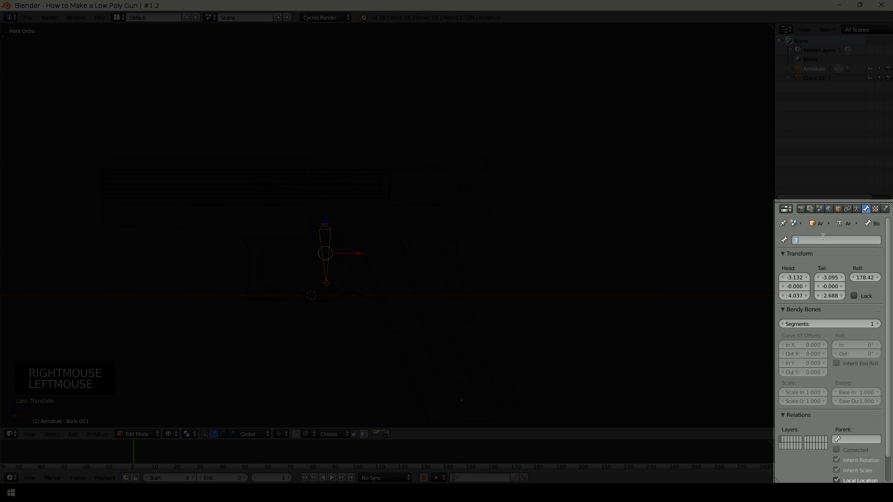
key("Return")
scroll(827, 319, "down", 5)
scroll(828, 326, "up", 2)
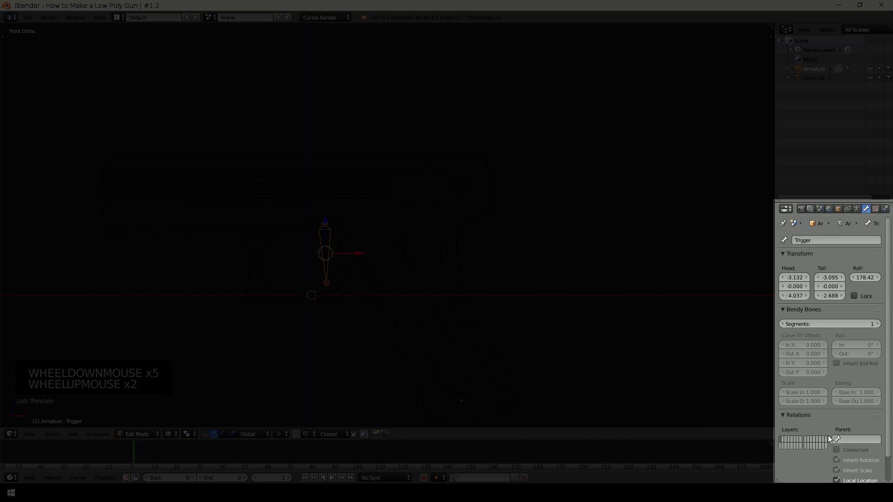
left_click(853, 440)
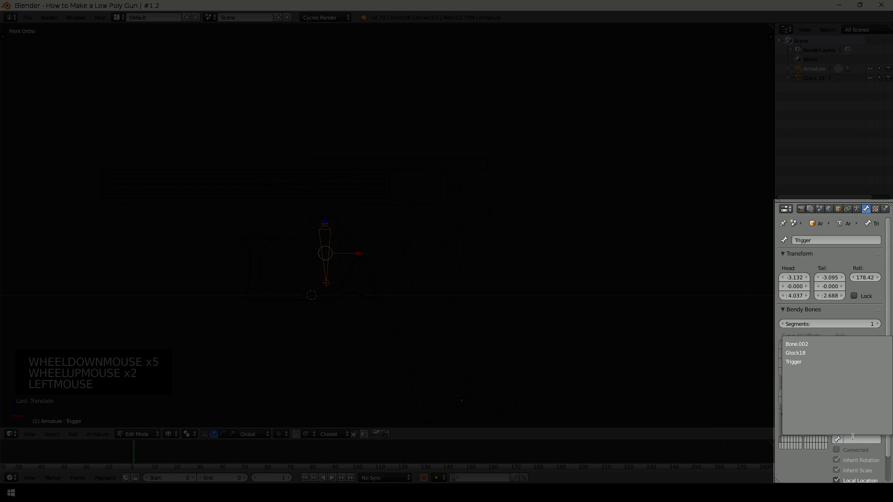
left_click(797, 352)
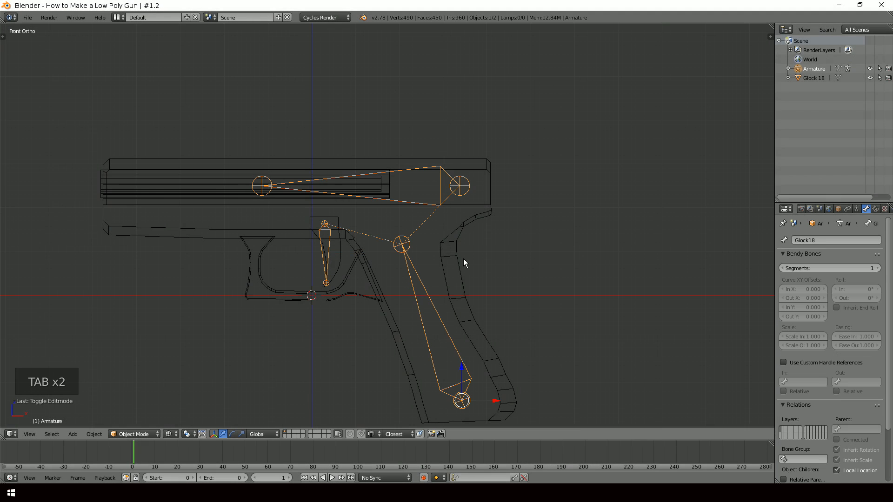
Step: Parent the Glock 18 mesh to the armature using Armature Deform With Empty Groups
right_click(487, 178)
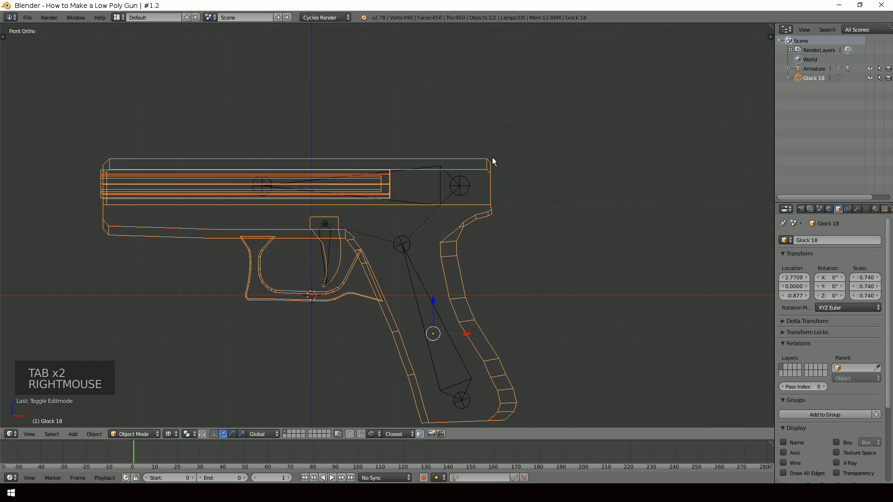
right_click(463, 190, "shift")
mouse_move(462, 188)
middle_mouse_down()
mouse_move(488, 223)
mouse_move(445, 200)
mouse_move(464, 207)
middle_mouse_up()
key("z")
key("z")
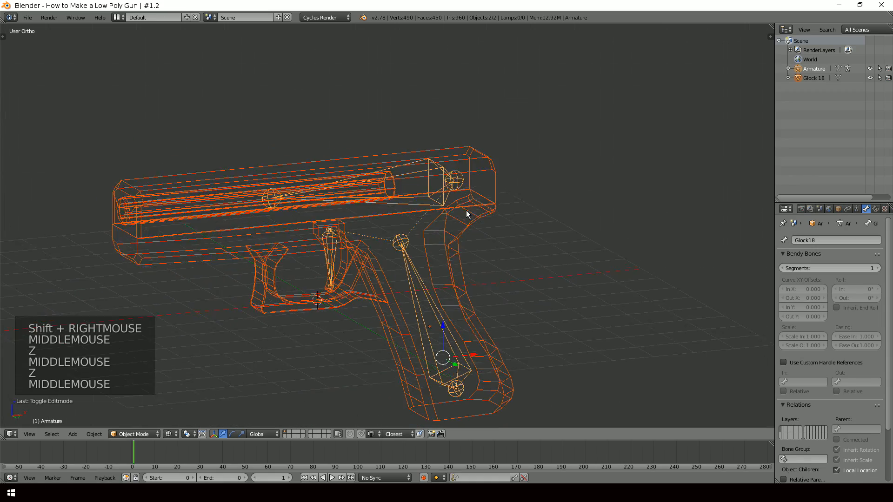
key("KP_1")
key("ctrl+p")
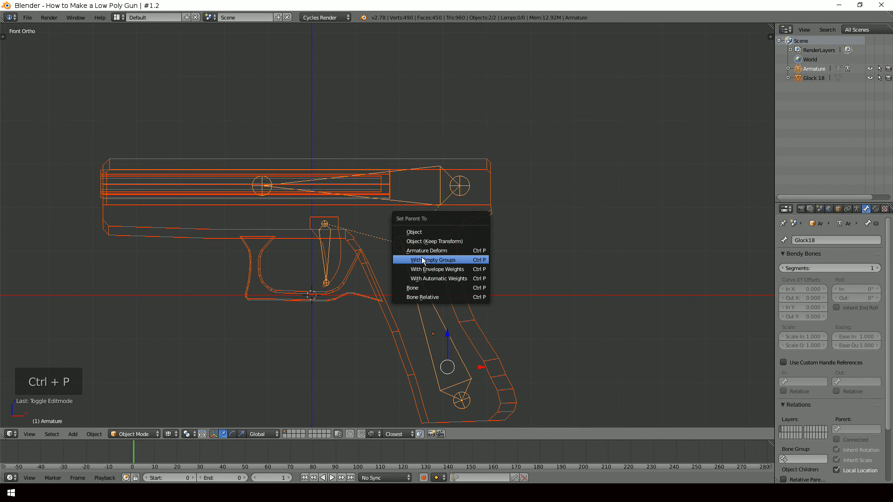
left_click(450, 260)
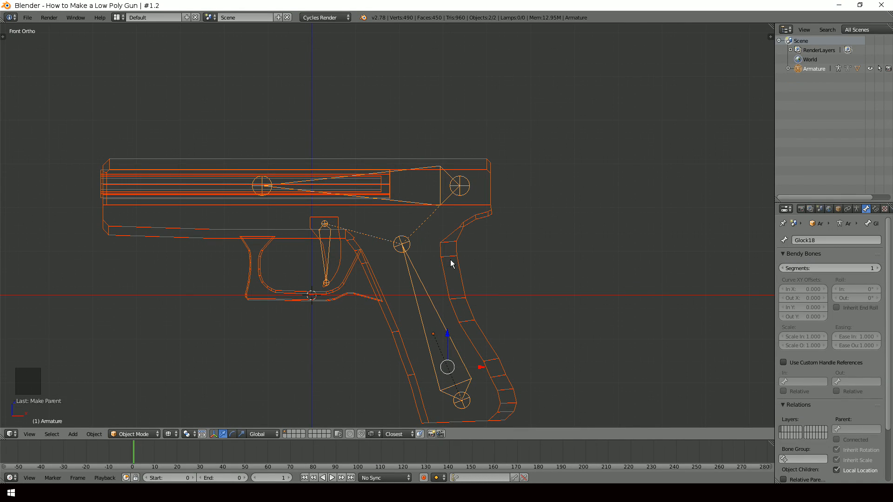
Step: In the Glock 18 mesh's Edit Mode, select all linked trigger geometry and assign it to the Trigger vertex group
right_click(458, 246)
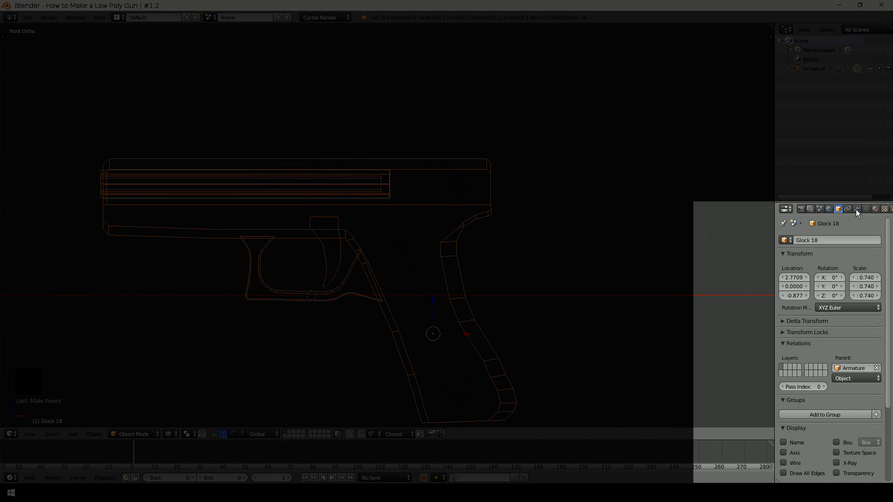
left_click(868, 210)
left_click_drag(775, 214, 694, 216)
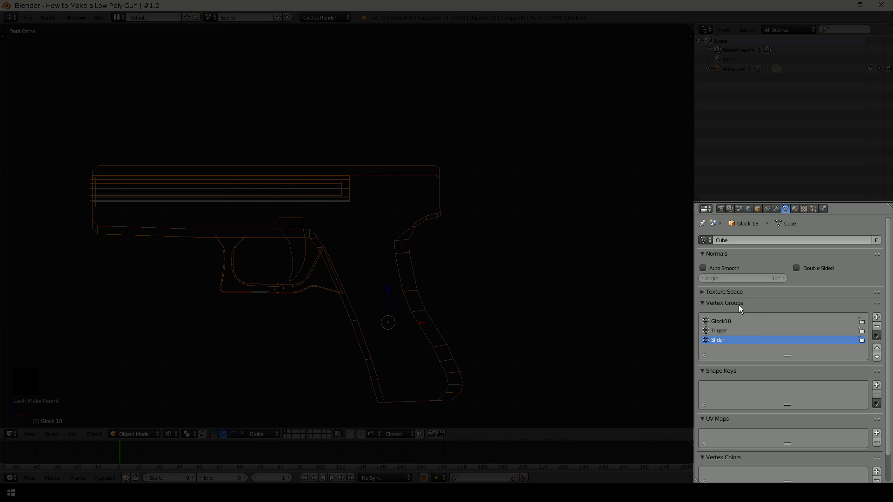
key("Tab")
key("a")
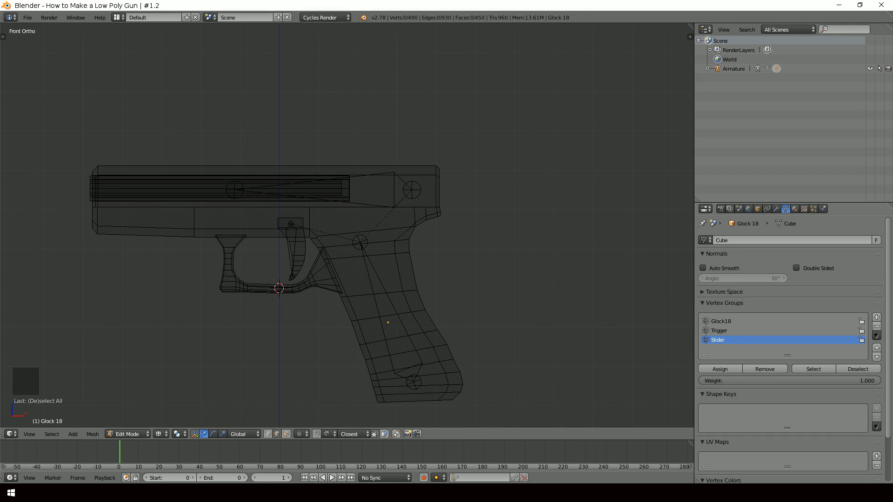
left_click(285, 435)
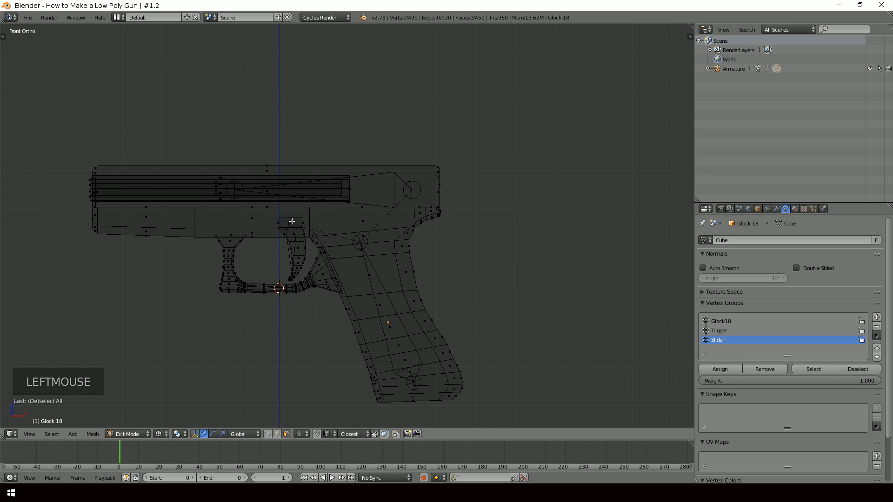
key("l")
key("l")
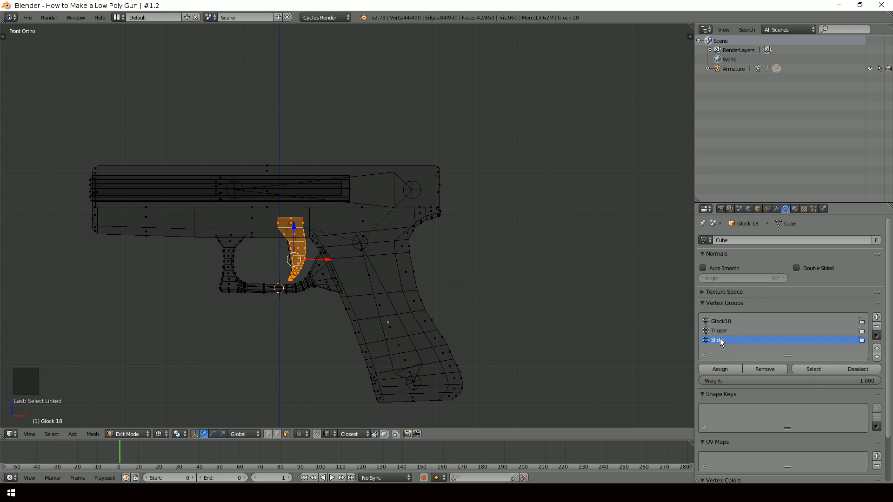
left_click(723, 332)
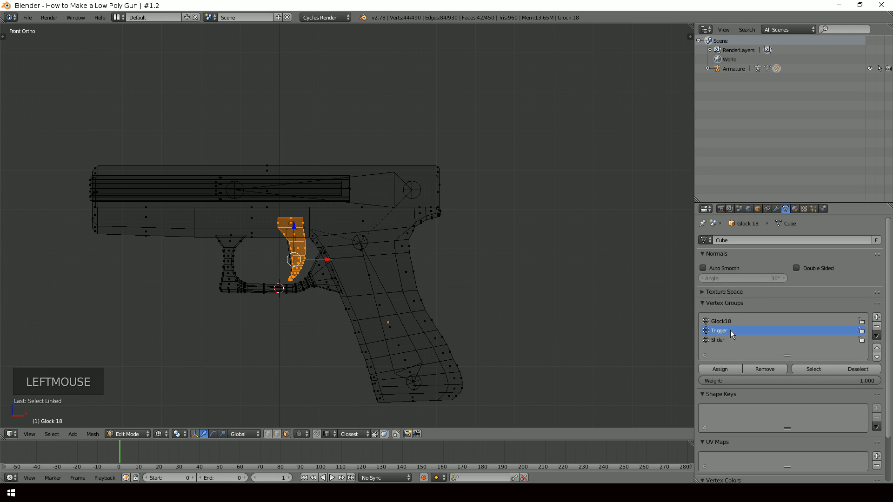
Step: Test-rotate the trigger bone in Pose Mode to check how the trigger follows it, cancelling each rotation
key("Tab")
right_click(296, 240)
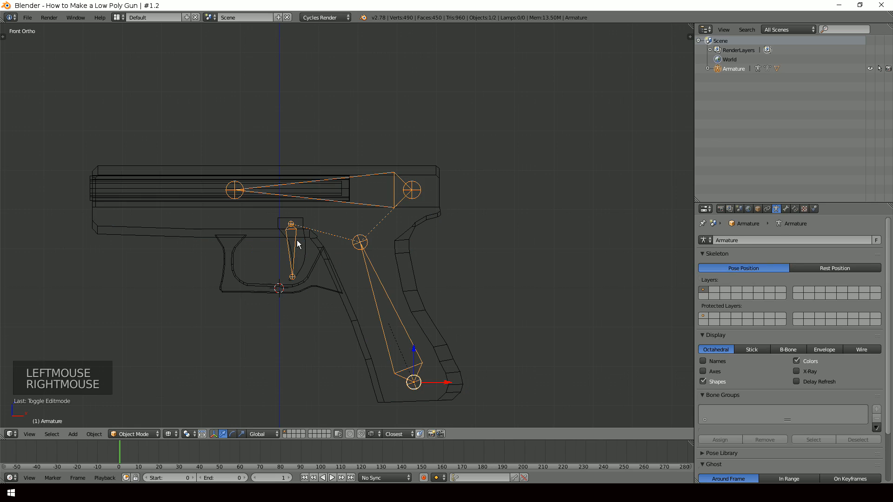
left_click(146, 428)
left_click(142, 401)
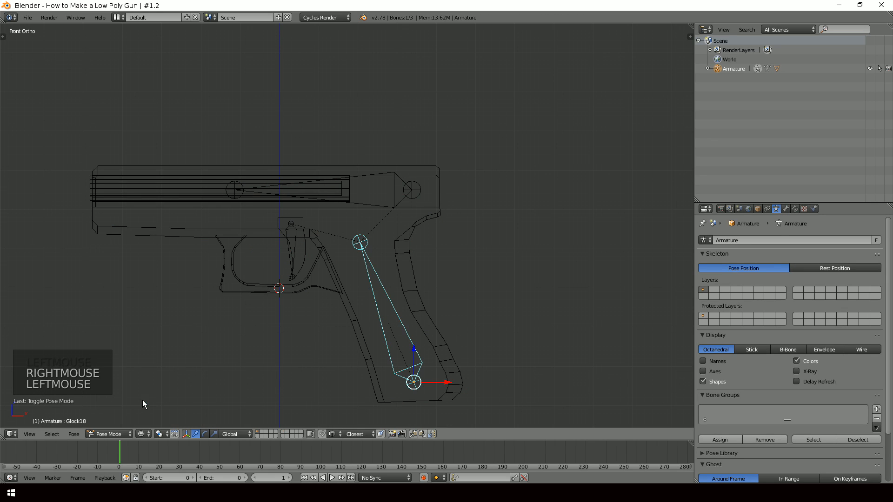
right_click(295, 238)
key("r")
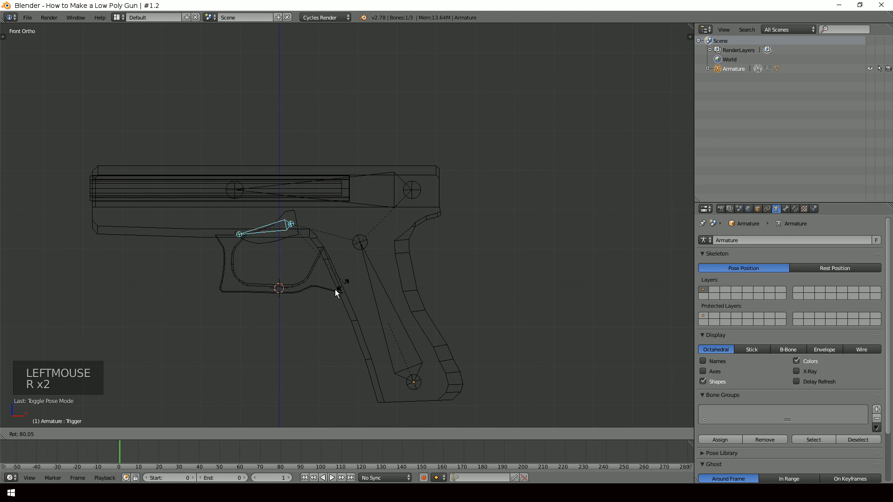
right_click(397, 262)
key("z")
key("r")
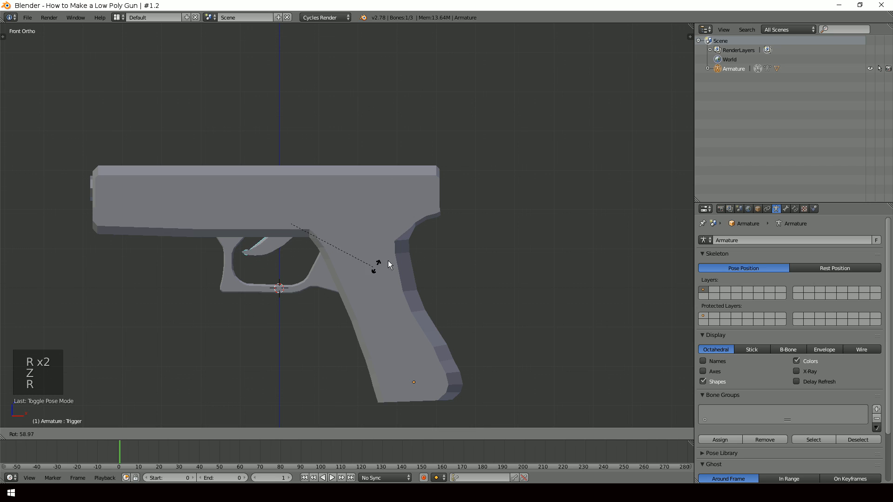
right_click(423, 165)
middle_click_drag(423, 165, 417, 309)
key("r")
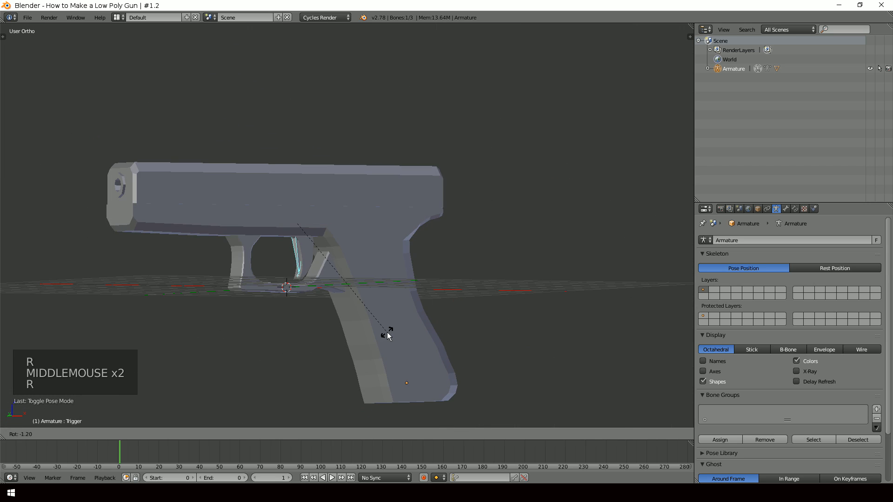
key("z")
key("y")
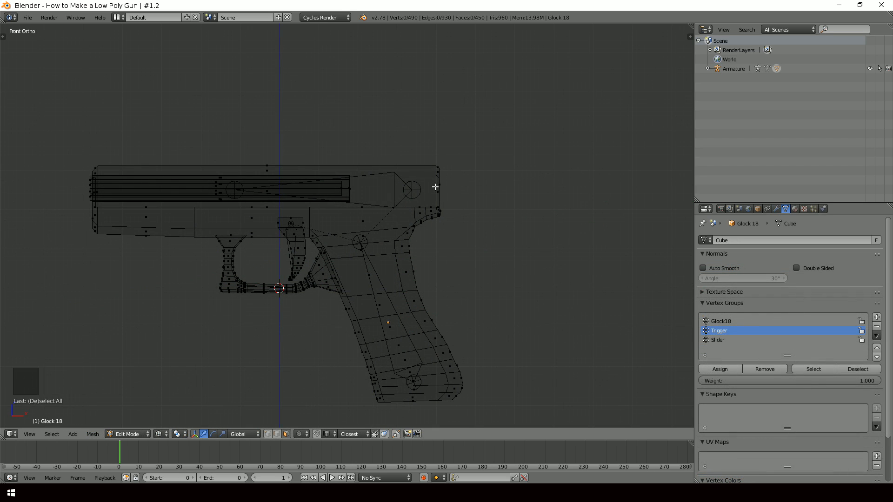
Step: Select the slide's linked geometry in Edit Mode, assign it to the Slider vertex group and clear the selection
key("l")
left_click(721, 340)
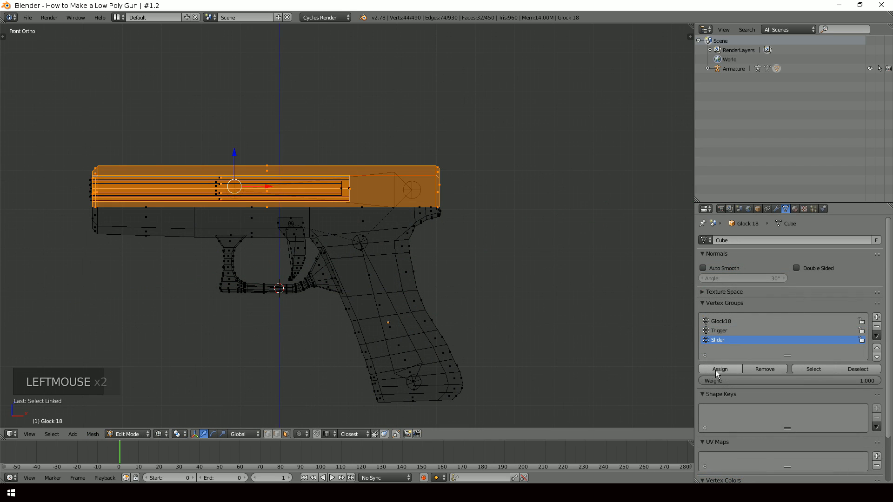
key("a")
Step: Select the linked geometry of the grip frame, trigger guard and barrel and assign it to the Glock18 vertex group
key("l")
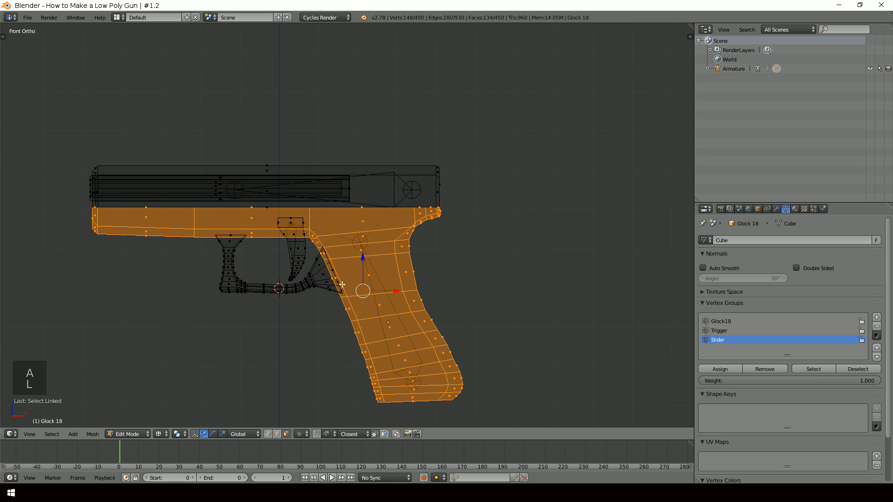
key("l")
key("l")
middle_click_drag(151, 229, 242, 219)
key("z")
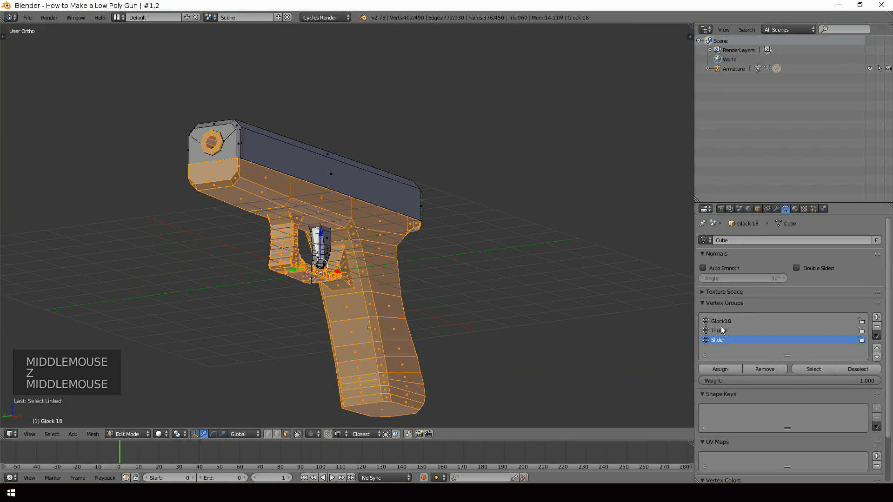
left_click(721, 321)
left_click(720, 369)
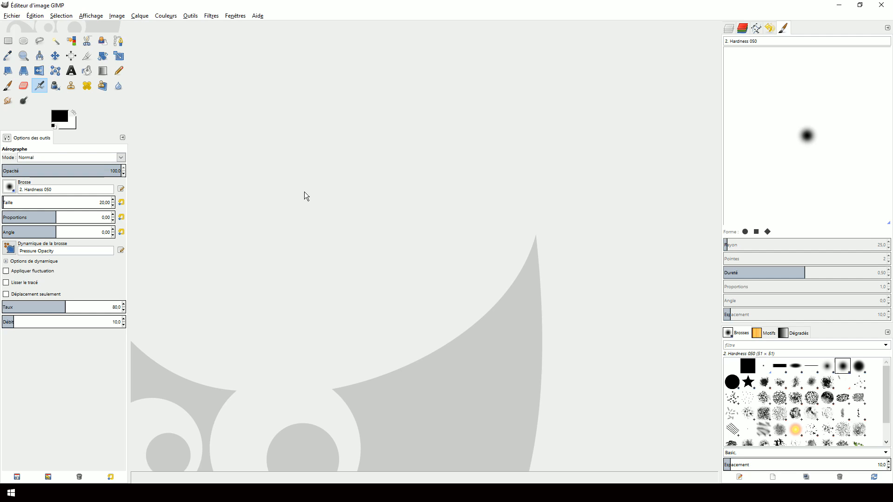
Step: In GIMP, create a new 64 × 64 px RGB image filled with transparency
left_click(12, 15)
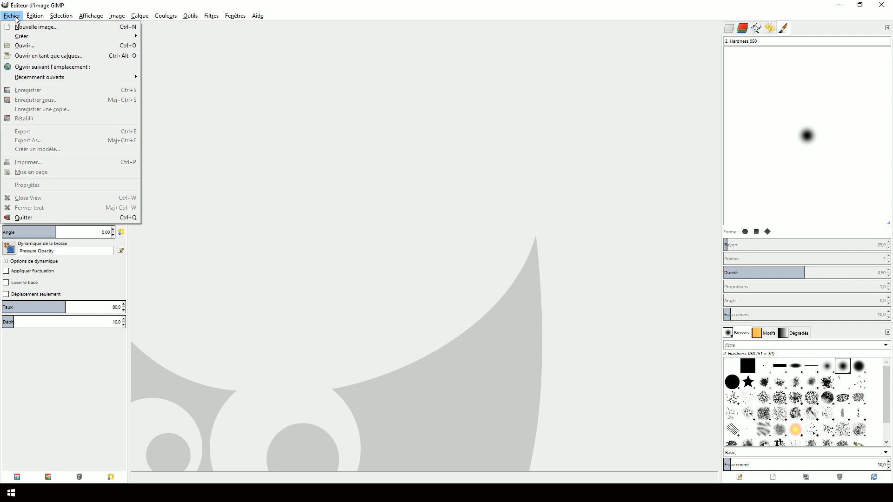
left_click(22, 25)
type("64")
key("Tab")
left_click(15, 93)
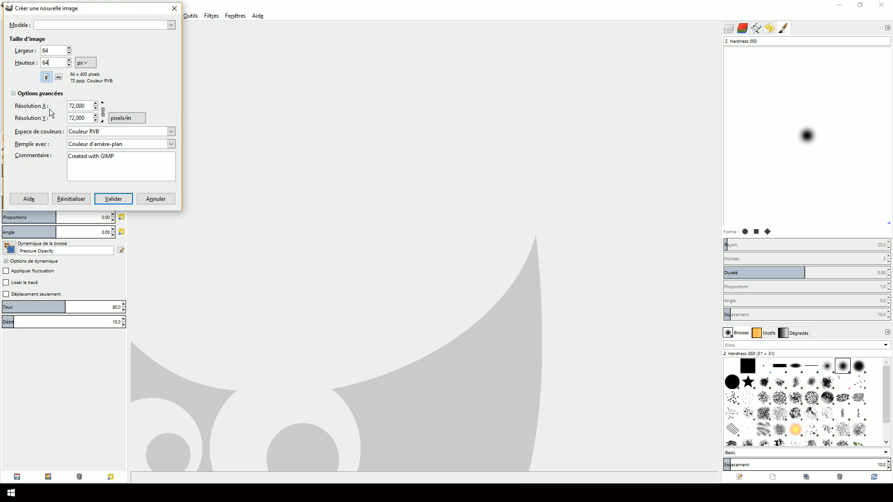
left_click(96, 144)
left_click(87, 188)
left_click(114, 198)
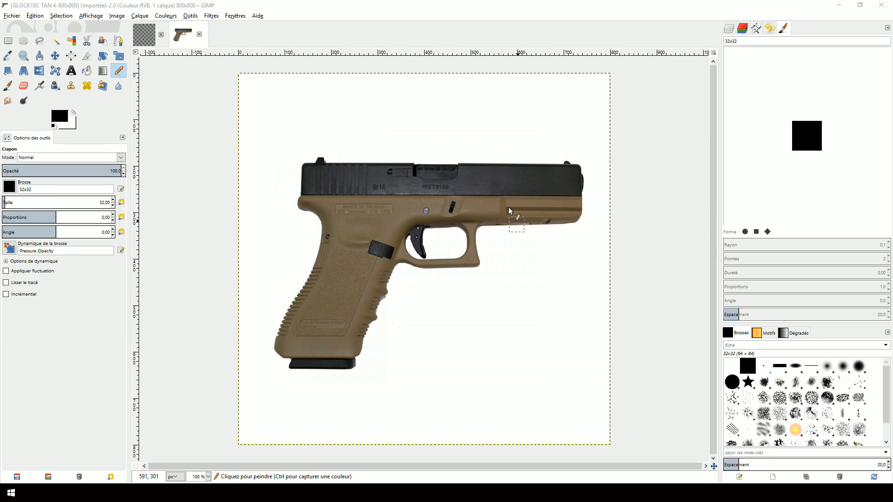
Step: Sample the grip's tan in the Glock reference photo as the foreground colour
scroll(342, 222, "up", 7, "ctrl")
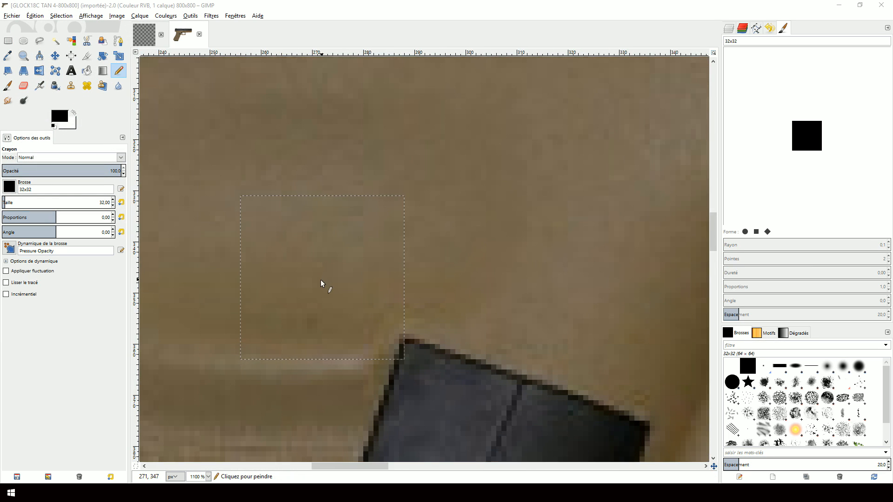
left_click(64, 117)
left_click(276, 213)
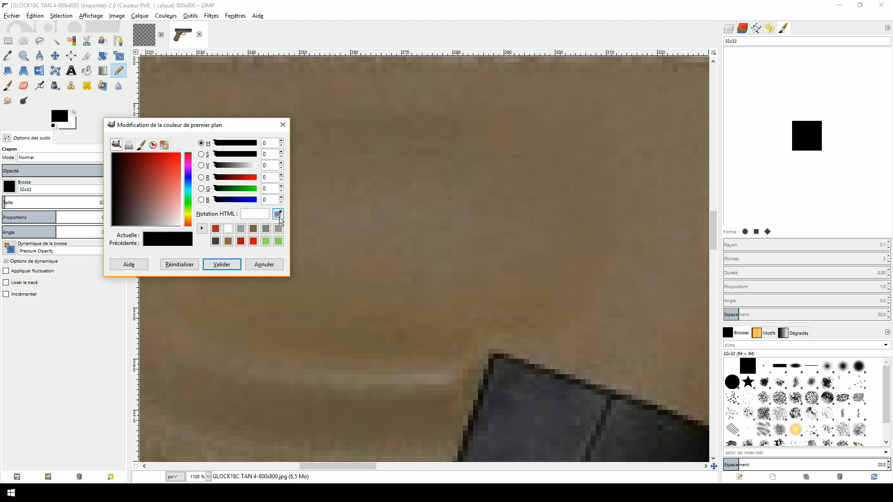
left_click(345, 315)
left_click(221, 262)
Step: Fill the upper-left quarter of the 64 × 64 image with tan using the Pencil and the 32x32 brush
left_click(140, 41)
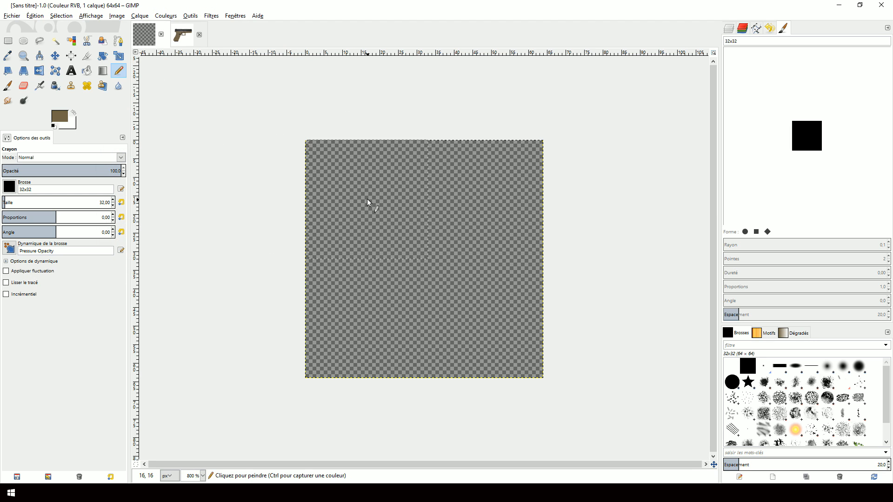
left_click(364, 197)
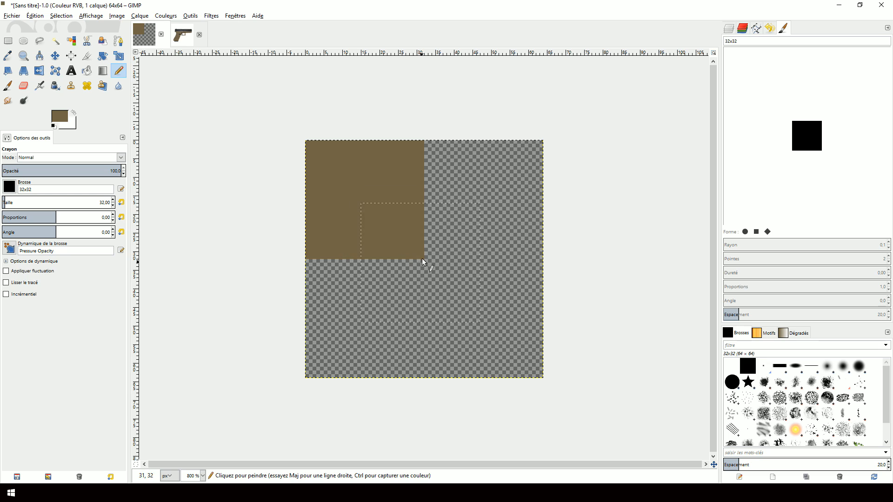
Step: Set the foreground to dark grey 333333 and fill the upper-right quarter of the 64 × 64 image with it
left_click(61, 120)
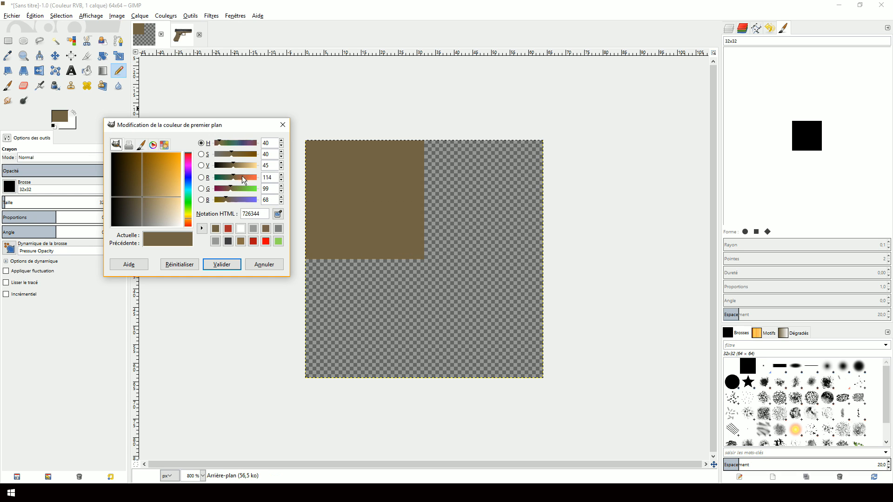
left_click(188, 153)
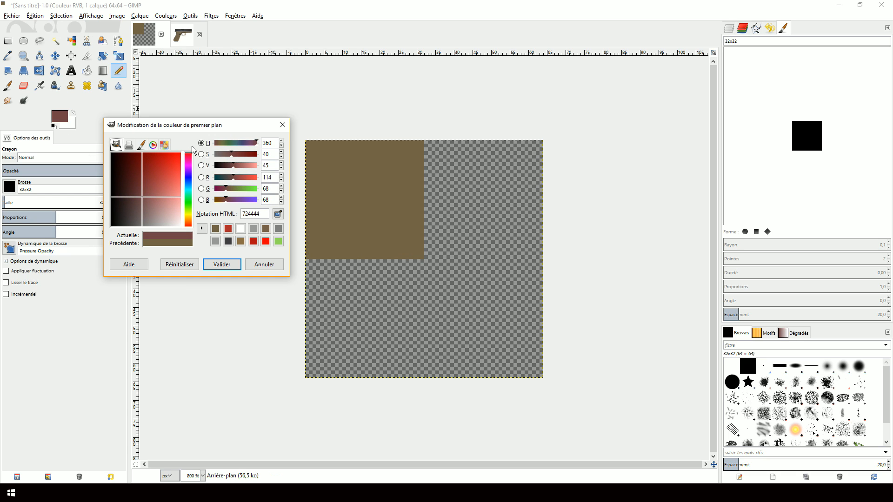
left_click_drag(163, 184, 48, 254)
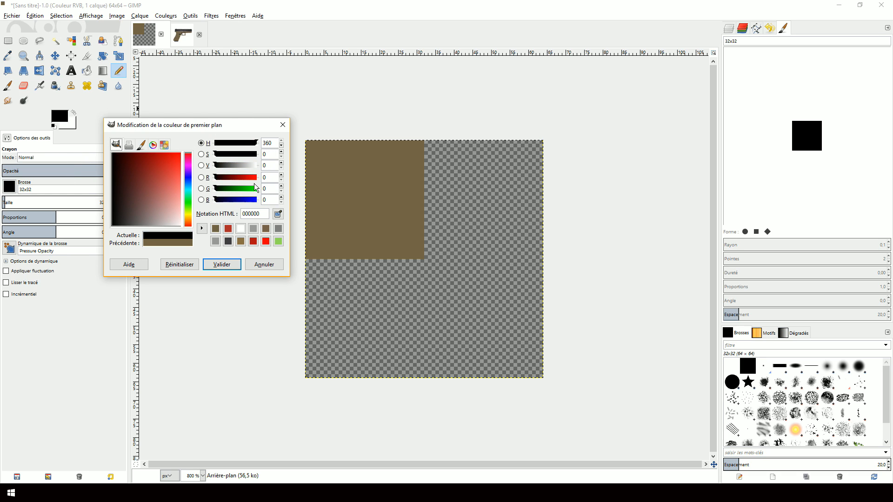
left_click_drag(213, 168, 245, 167)
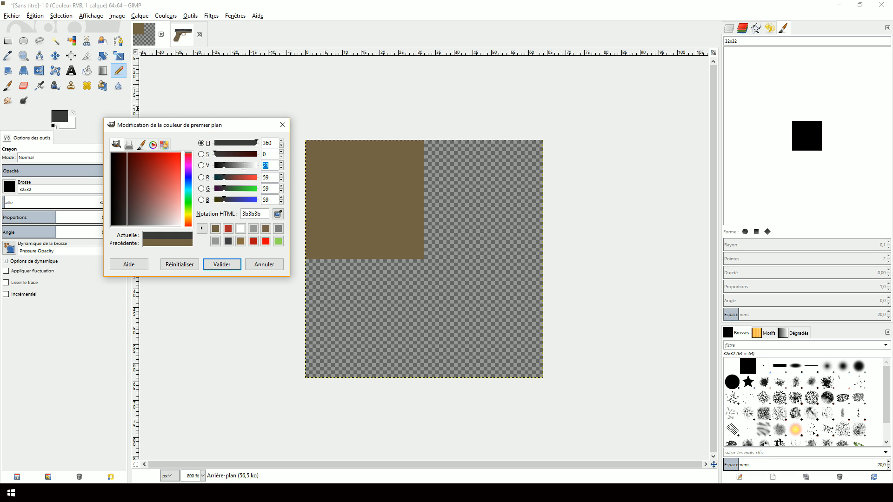
left_click(222, 265)
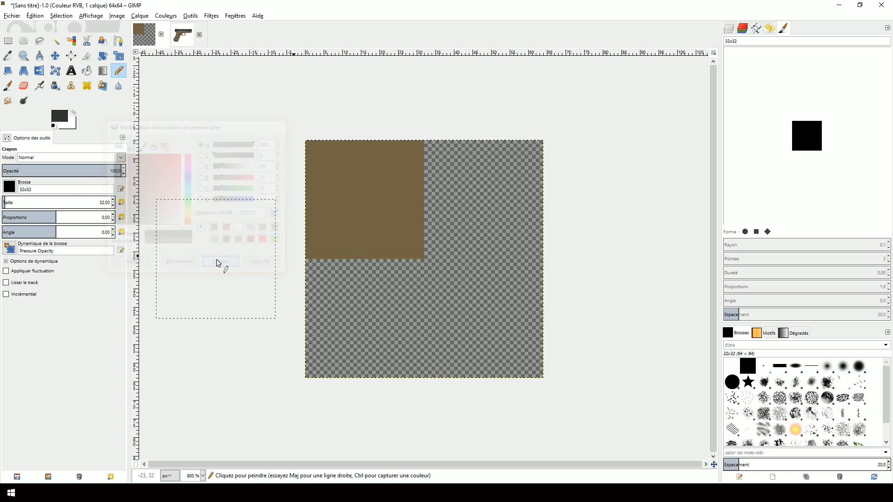
left_click(484, 199)
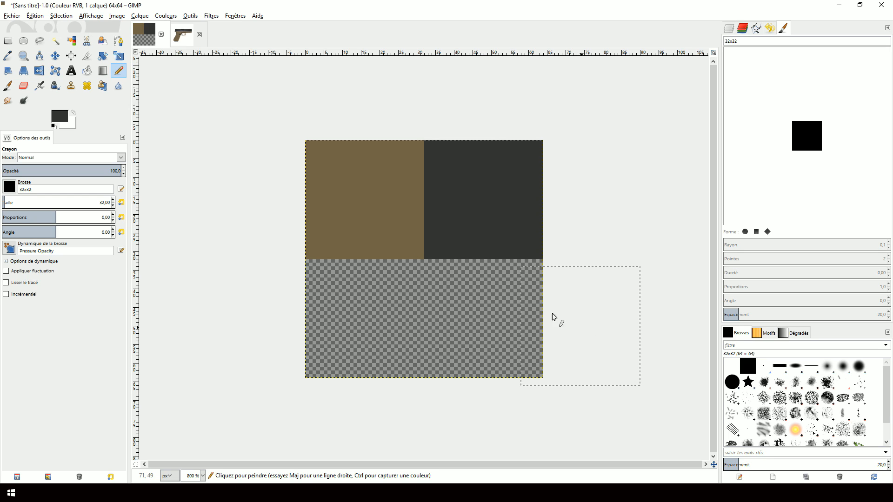
Step: Set the foreground colour's value to 40 for a lighter grey and fill the image's lower-left quarter
left_click(62, 120)
left_click(276, 165)
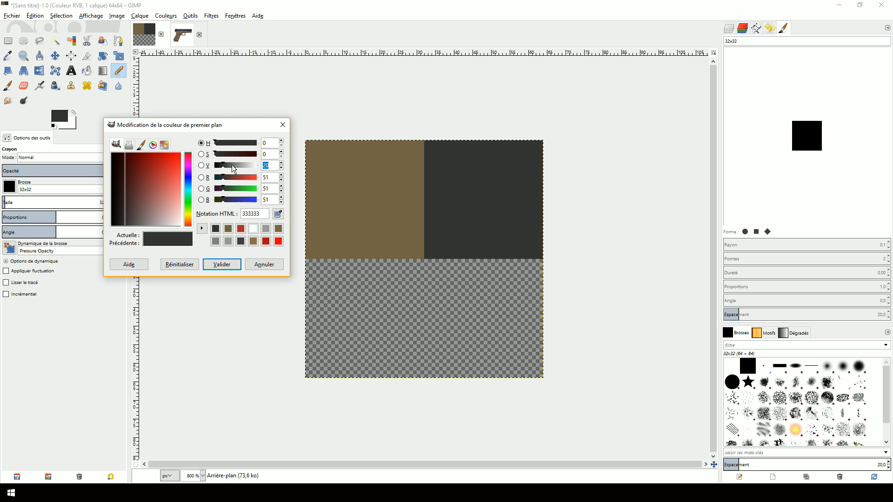
type("40")
left_click(221, 265)
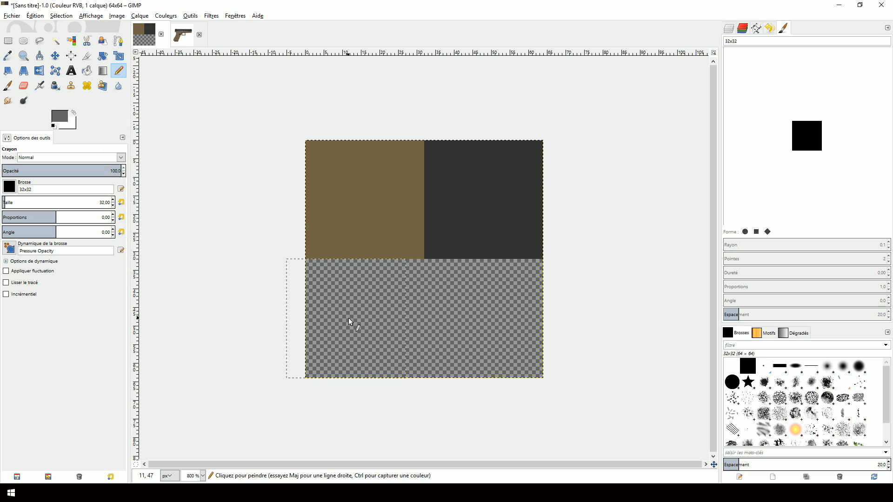
left_click(366, 322)
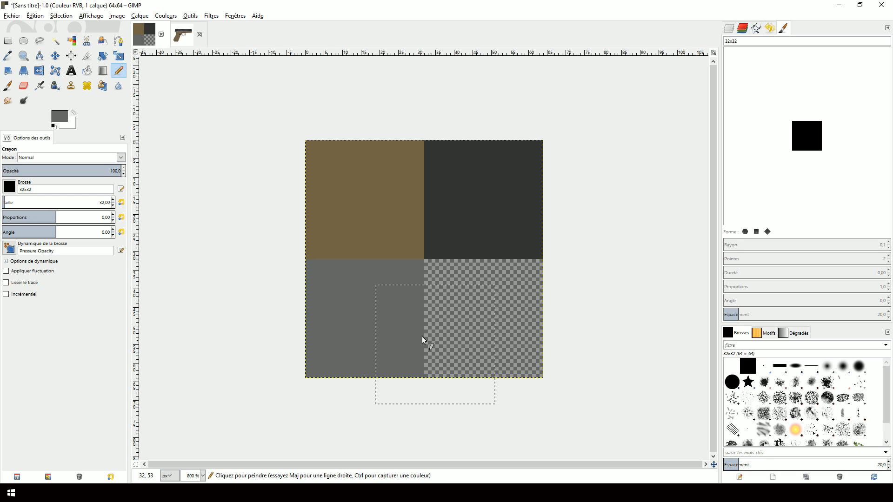
Step: Fill the lower-right quarter with grey at colour value 30 and export the image as ImageTexture.png
left_click(60, 116)
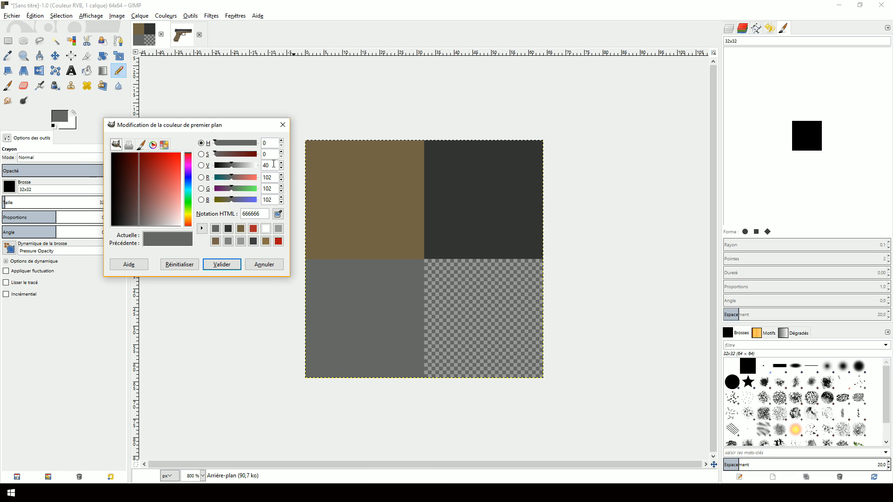
double_click(272, 165)
type("30")
key("Return")
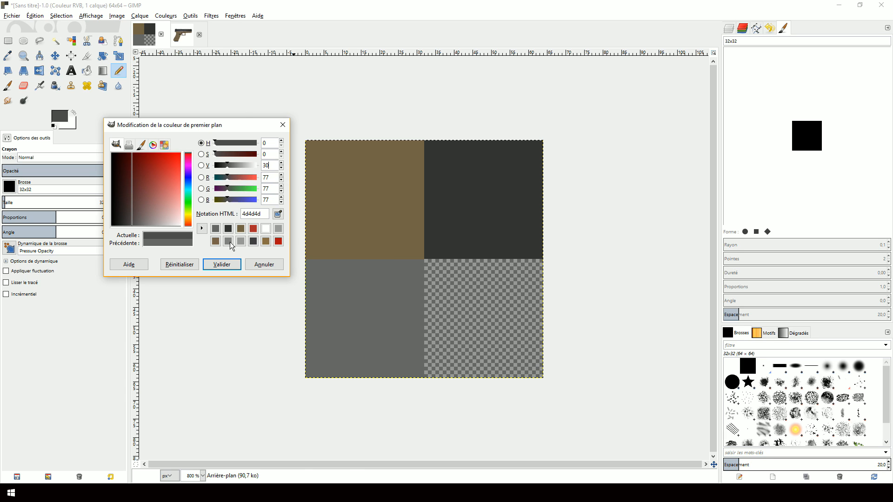
left_click(217, 266)
left_click(486, 318)
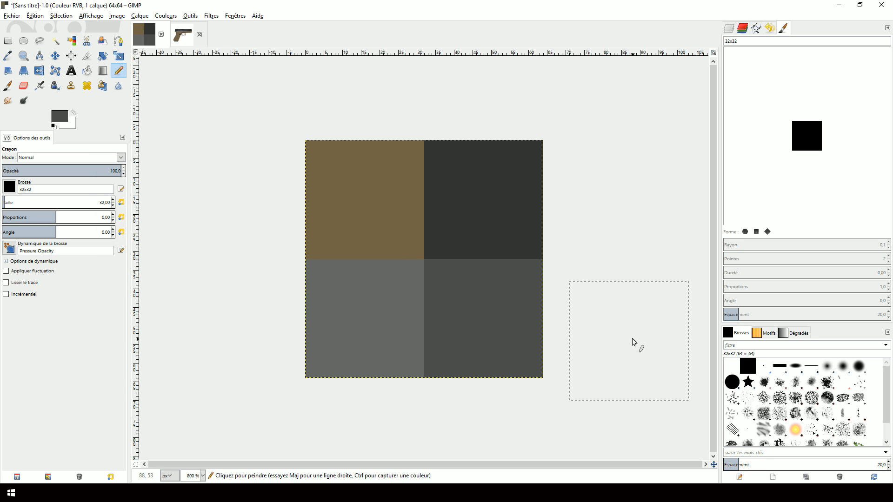
left_click(12, 17)
left_click(56, 140)
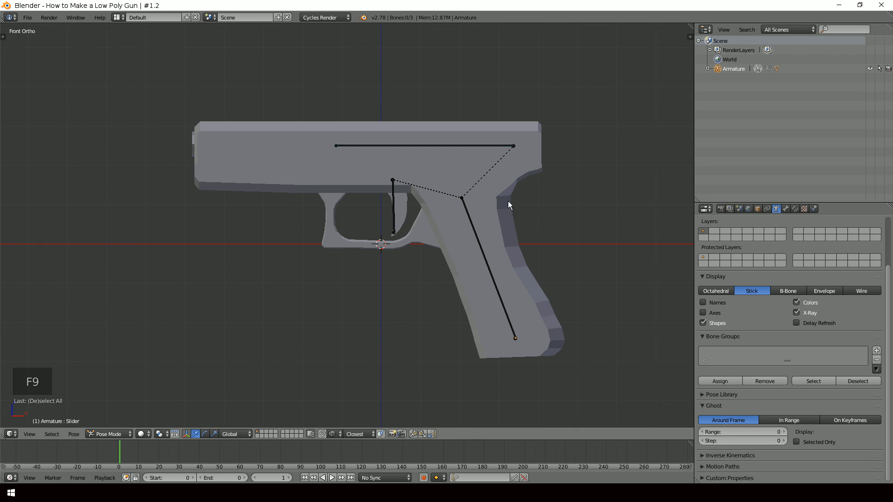
Step: In Blender, select the Glock 18 mesh and give it a new material named Glock18Texture
right_click(500, 182)
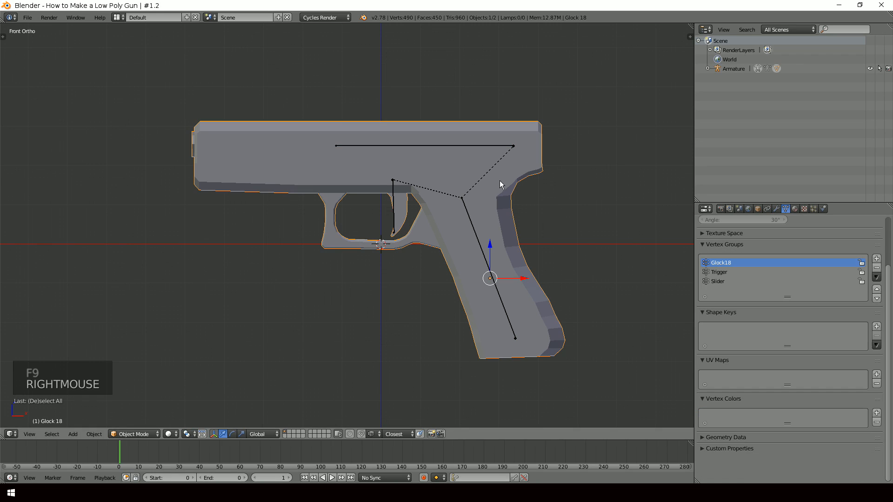
left_click(795, 209)
left_click(765, 270)
double_click(762, 269)
type("Glock18Texture")
key("Return")
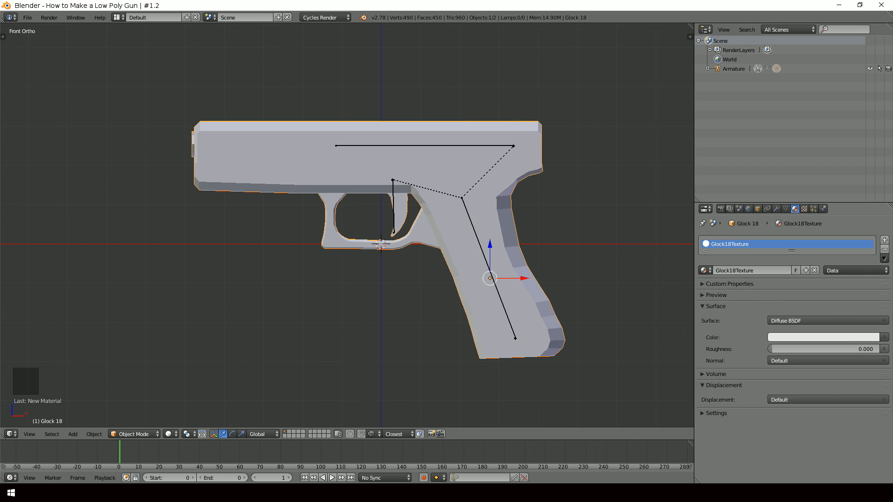
Step: Use an Image Texture as the material's diffuse colour and load ImageTexture.png into it
left_click(884, 337)
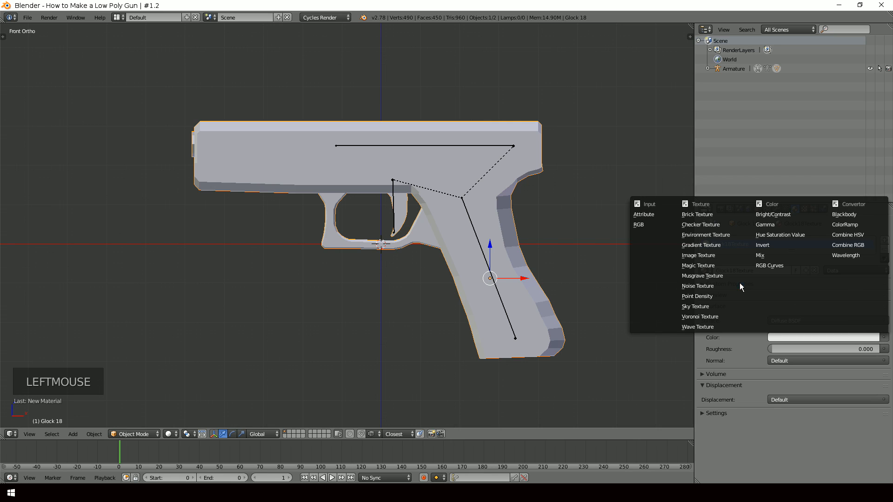
left_click(701, 254)
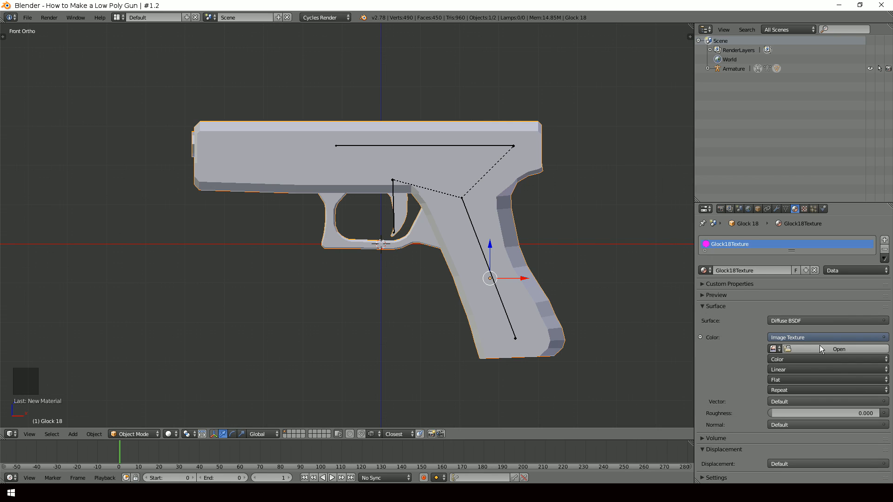
left_click(820, 345)
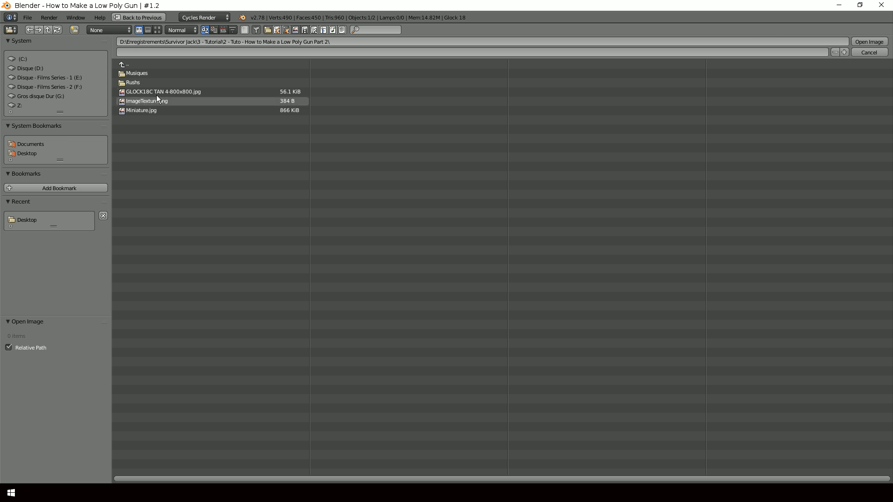
double_click(143, 101)
Step: Select the whole pistol mesh in Edit Mode and unwrap it with Smart UV Project at the default settings
key("Tab")
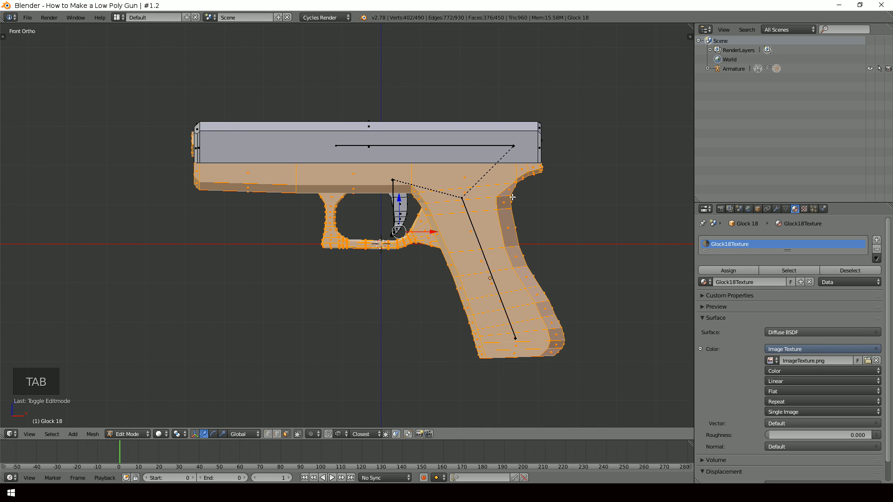
key("a")
key("a")
key("a")
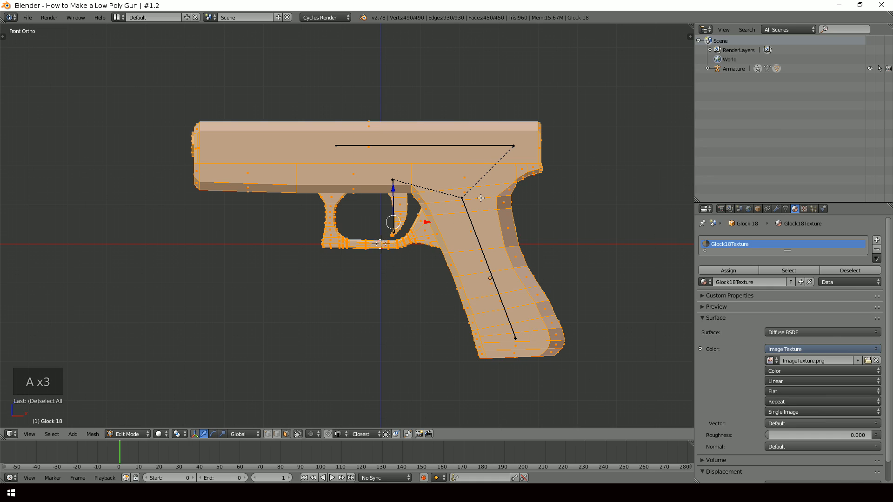
key("u")
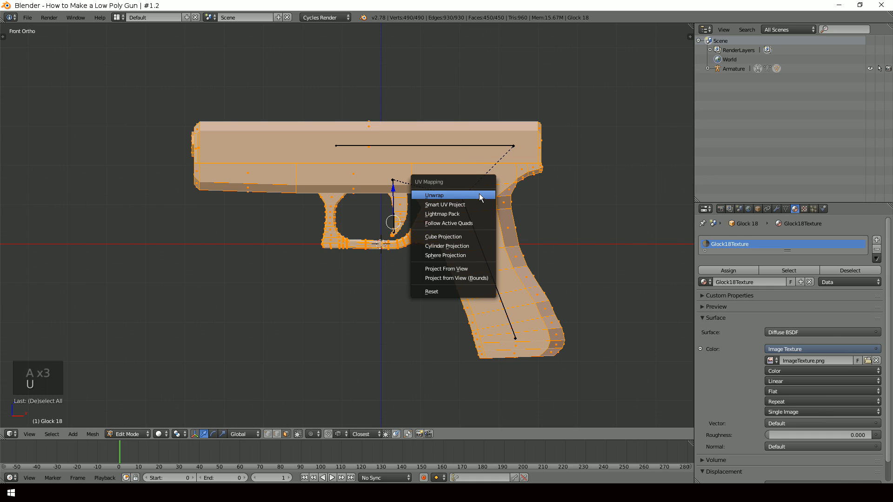
left_click(451, 205)
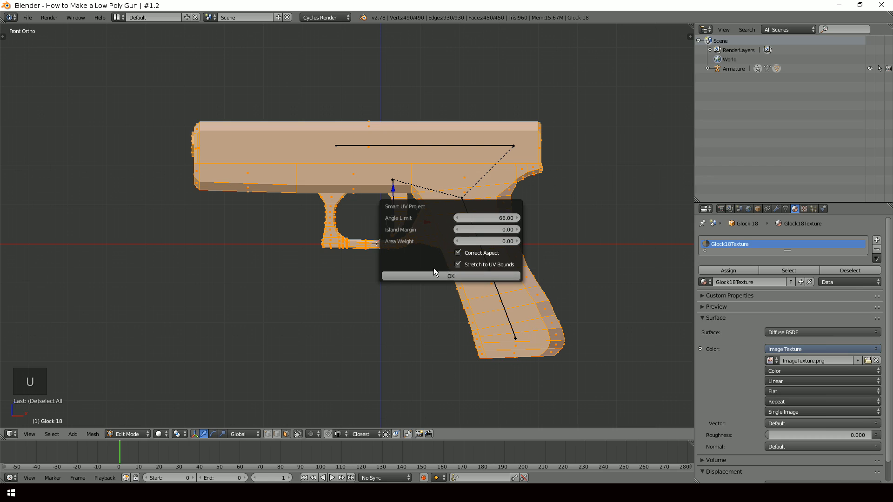
left_click(462, 277)
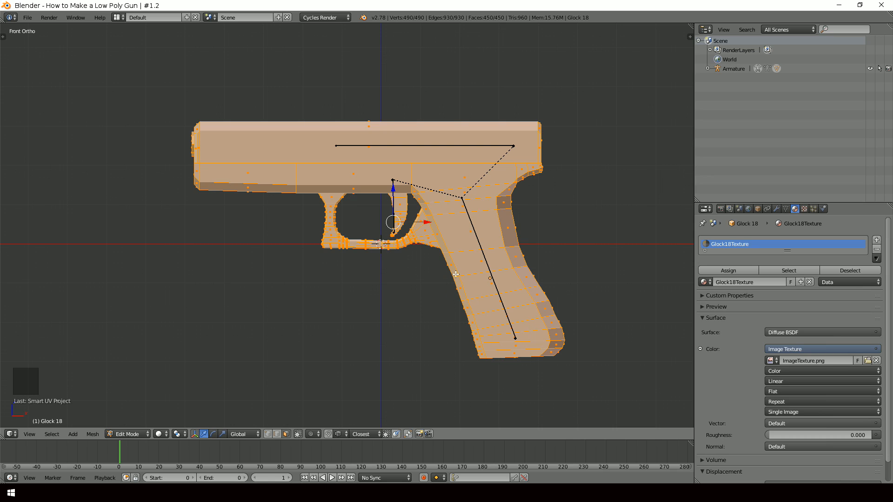
Step: Turn the timeline area into an enlarged UV/Image Editor and display ImageTexture.png behind the UVs
left_click(11, 478)
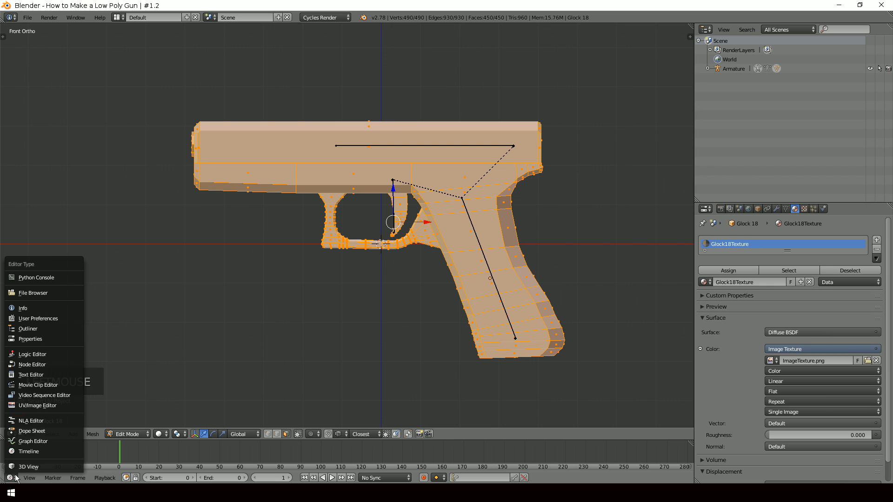
left_click(28, 406)
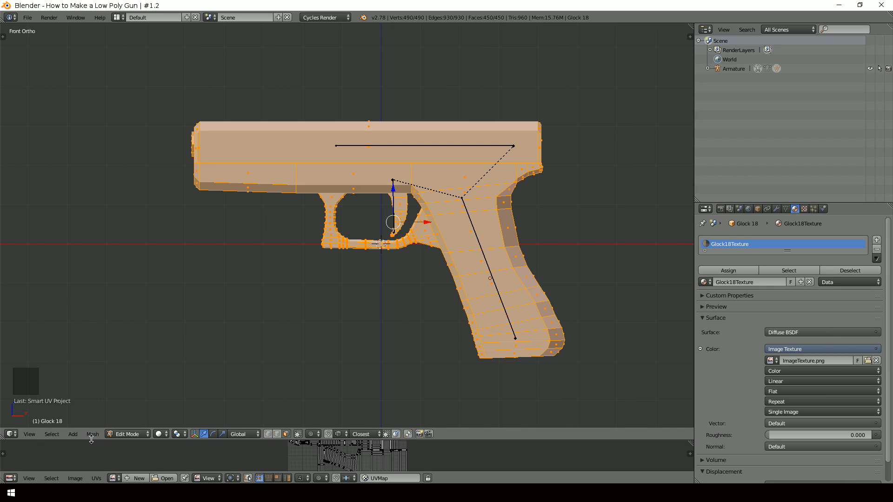
left_click_drag(93, 439, 96, 295)
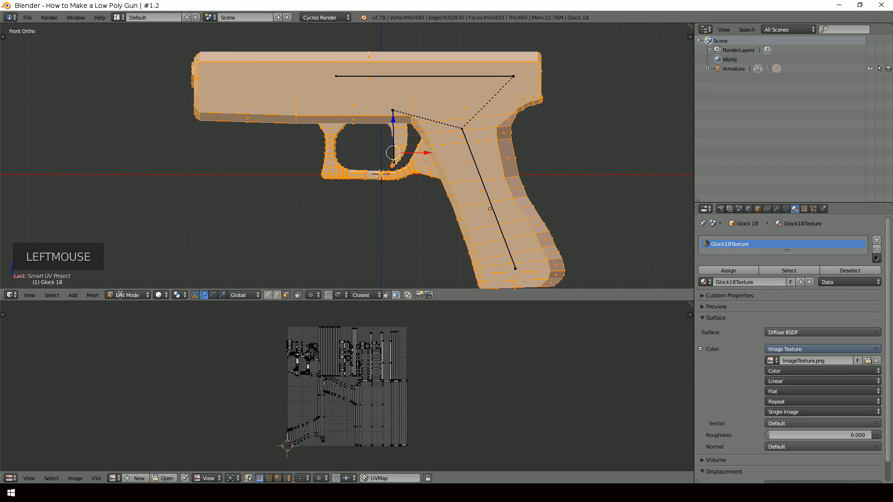
left_click(114, 479)
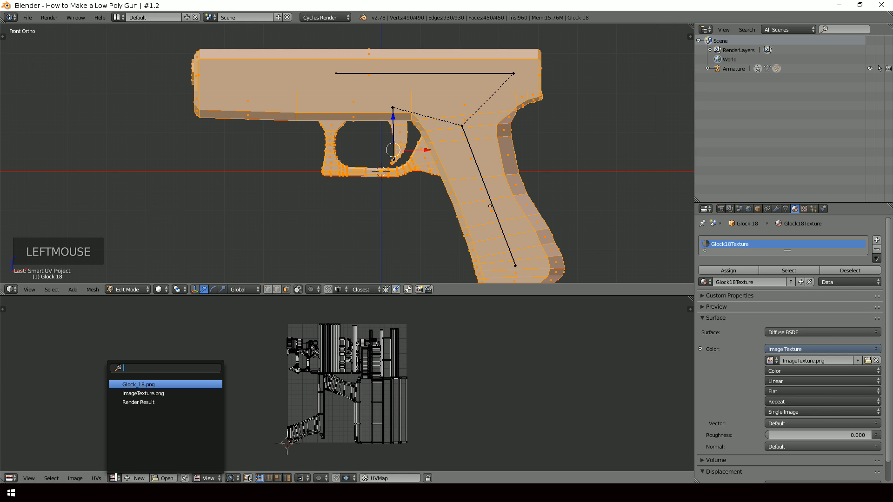
left_click(131, 393)
scroll(374, 370, "up", 8)
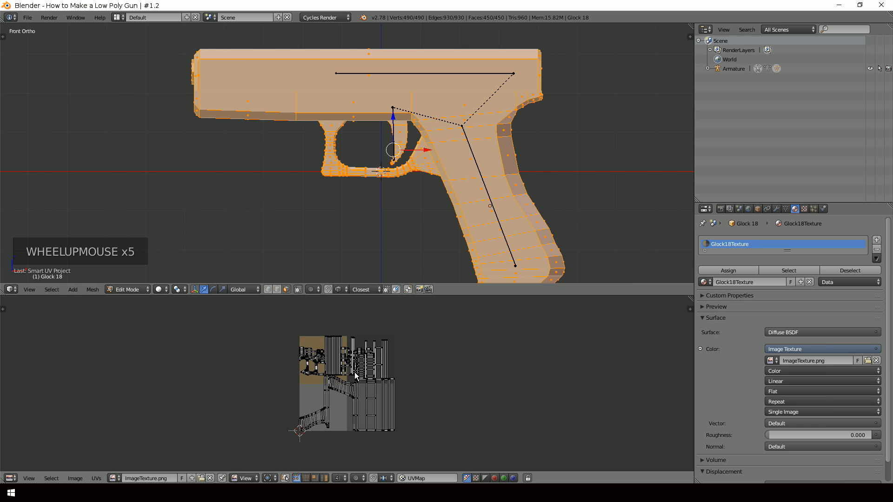
scroll(477, 163, "down", 3)
scroll(477, 162, "up", 2)
Step: Select only the linked grip frame geometry, shrink its UV islands and move them onto the tan square
key("a")
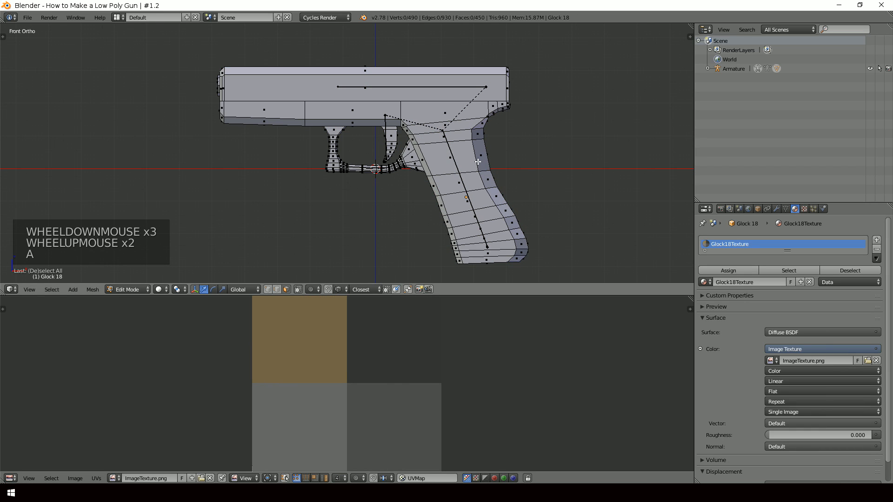
key("l")
key("a")
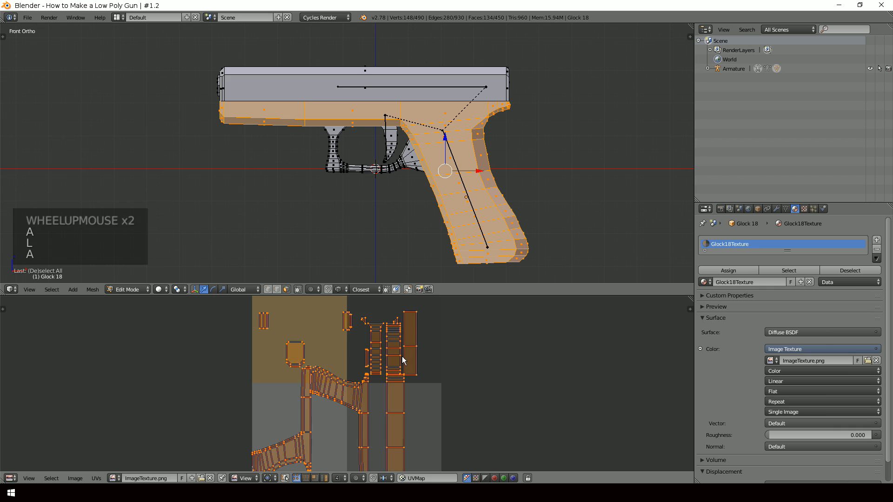
scroll(402, 356, "down", 2)
key("s")
key("s")
key("s")
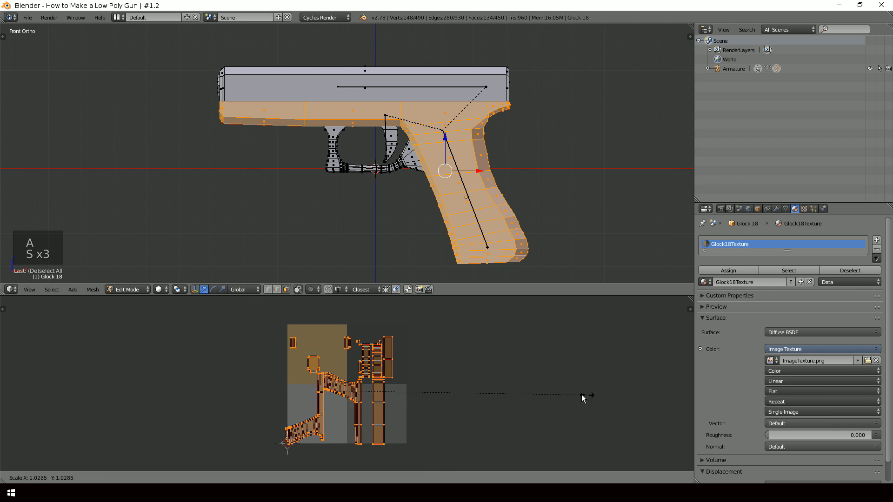
left_click(368, 388)
key("g")
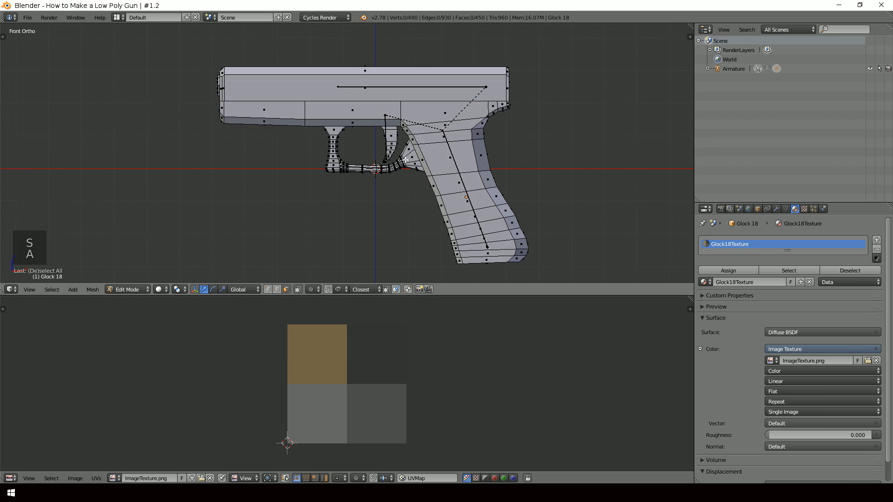
Step: Select the linked piece at the rear of the trigger guard, shrink its UVs and reposition them on the texture
key("l")
key("a")
key("s")
left_click(381, 348)
key("g")
left_click(364, 349)
Step: Select the next linked part of the pistol alone, shrink its UV islands and fit them within one colour square
key("a")
key("l")
key("a")
key("s")
left_click(394, 368)
key("g")
left_click(405, 341)
key("s")
left_click(459, 359)
Step: Select only the linked trigger geometry, shrink its UV islands and move them onto the light grey lower-left square
key("a")
key("l")
key("a")
key("s")
left_click(422, 354)
key("g")
left_click(404, 405)
key("s")
left_click(377, 403)
Step: Select only the linked barrel geometry at the muzzle, shrink its UV islands and move them onto the dark grey lower-right square
middle_click_drag(298, 196, 211, 97)
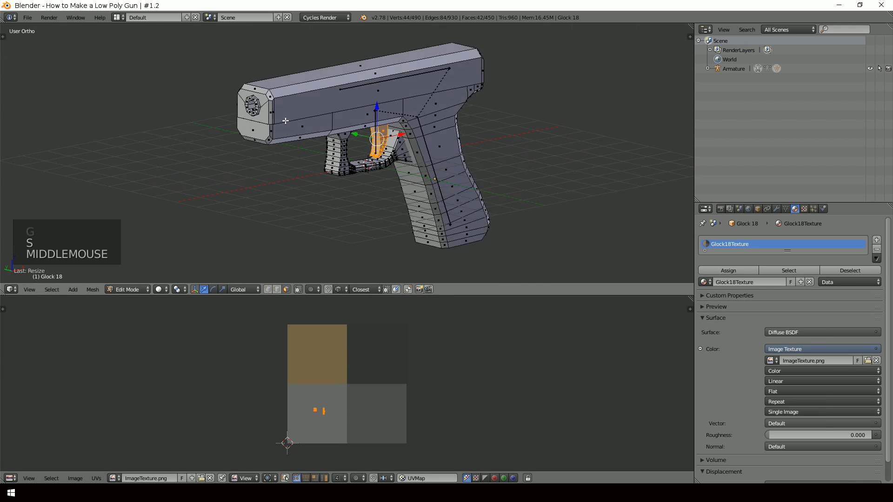
scroll(210, 97, "up", 3)
key("a")
key("l")
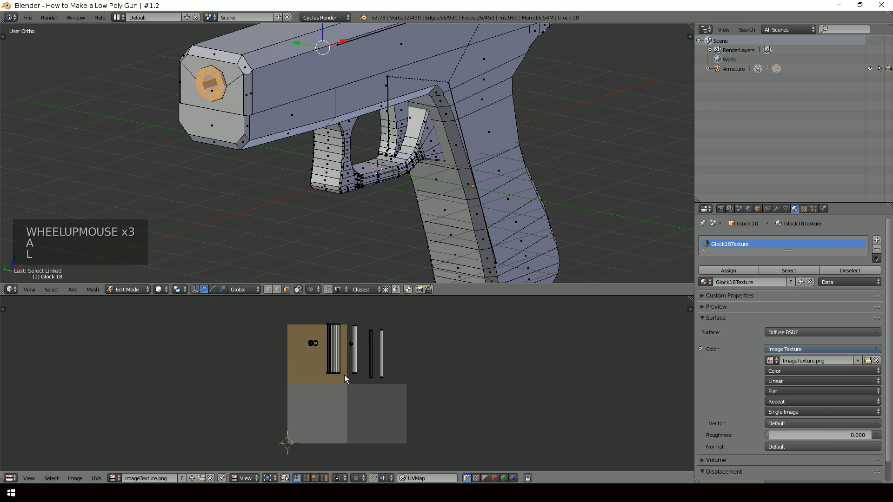
key("a")
key("s")
key("g")
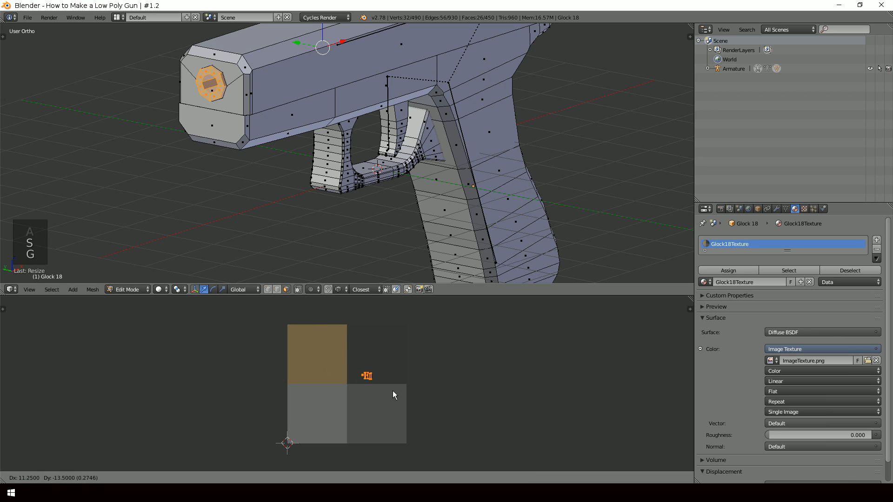
left_click(399, 423)
key("a")
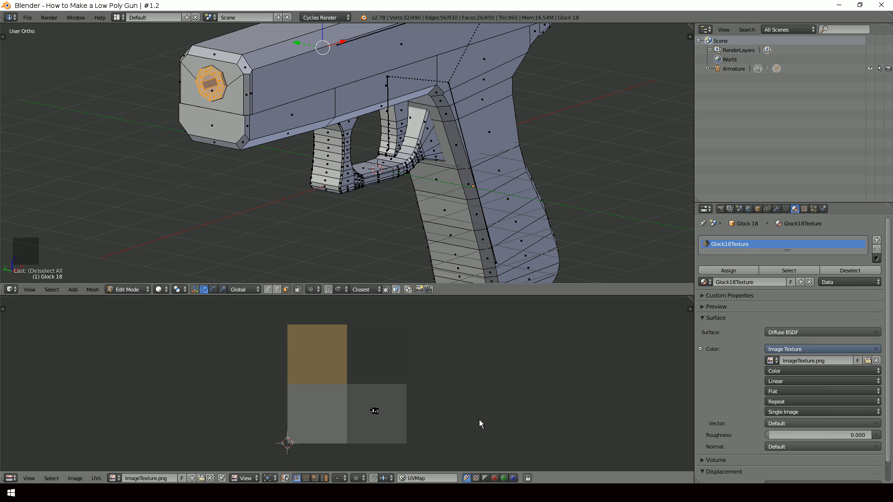
Step: Display the pistol with Material viewport shading and return it to Object Mode
left_click(165, 289)
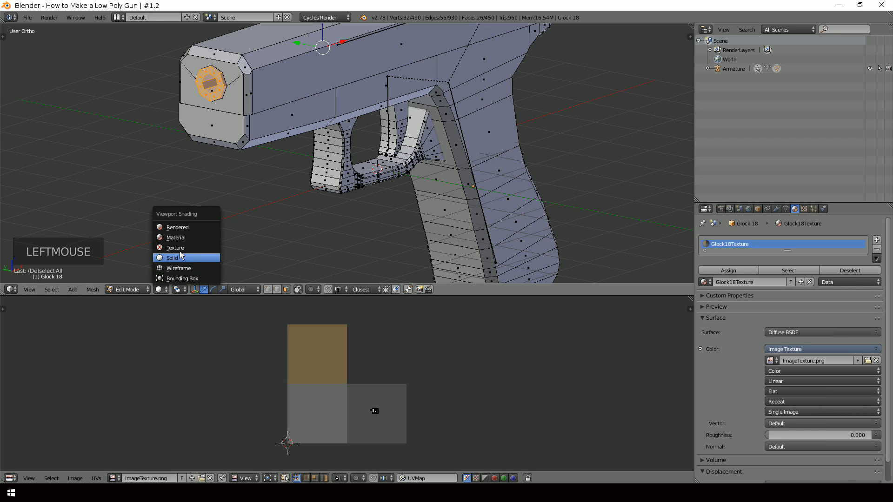
left_click(174, 234)
middle_click_drag(471, 185, 387, 83)
key("Tab")
scroll(433, 165, "down", 3)
scroll(375, 166, "up", 1)
Step: Test the rig by moving the armature's Slider bone backward along the X axis, and undo the move
right_click(332, 78)
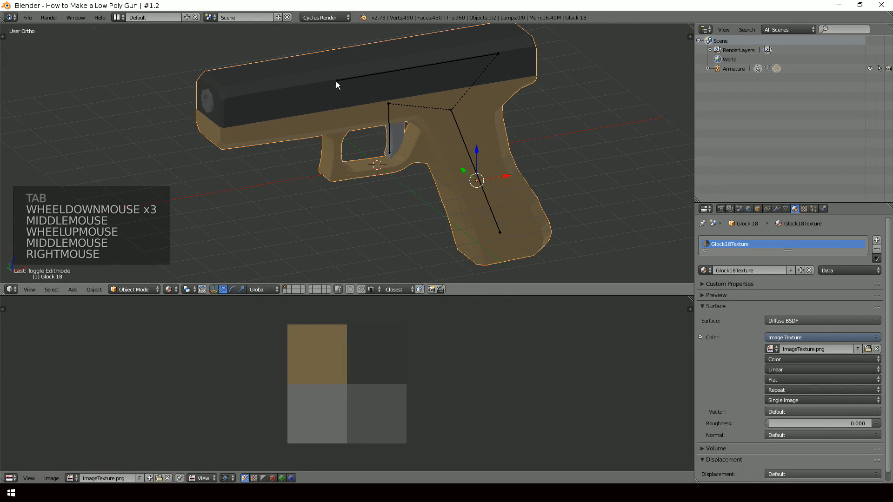
right_click(390, 75)
right_click(391, 75)
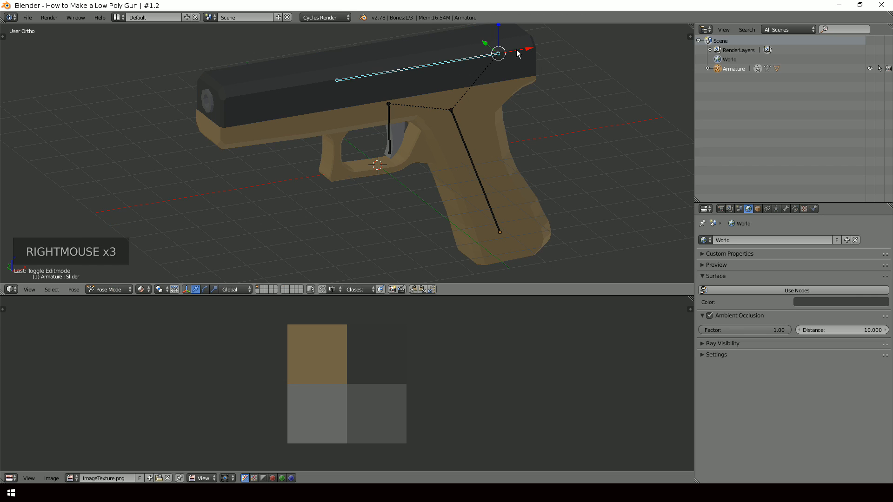
left_click_drag(517, 55, 553, 47)
middle_click_drag(554, 46, 442, 110)
key("ctrl+z")
middle_click_drag(379, 138, 384, 119)
key("KP_1")
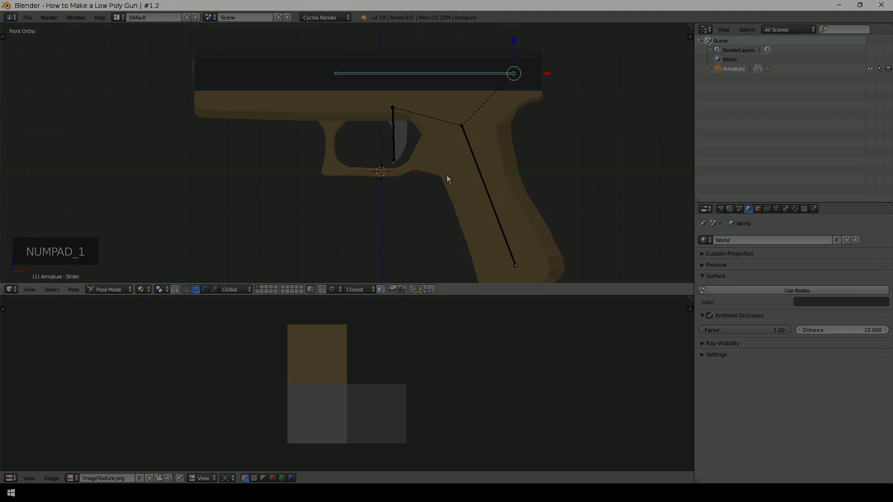
scroll(447, 176, "down", 1)
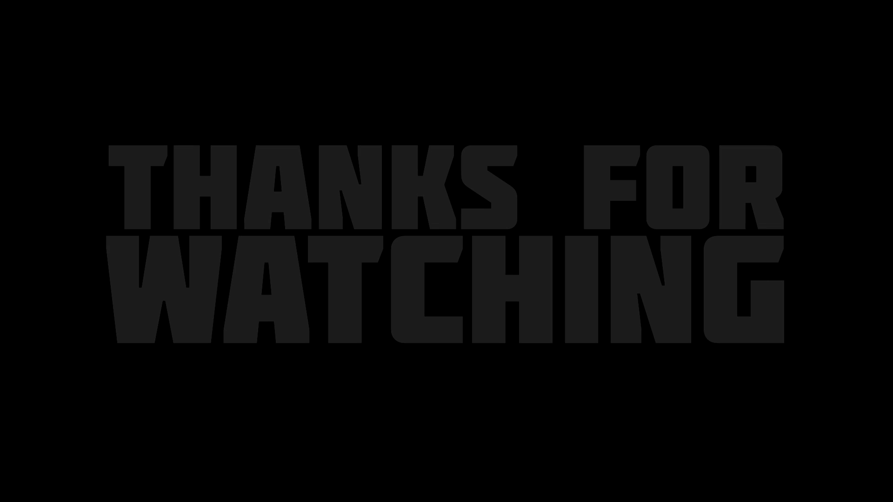